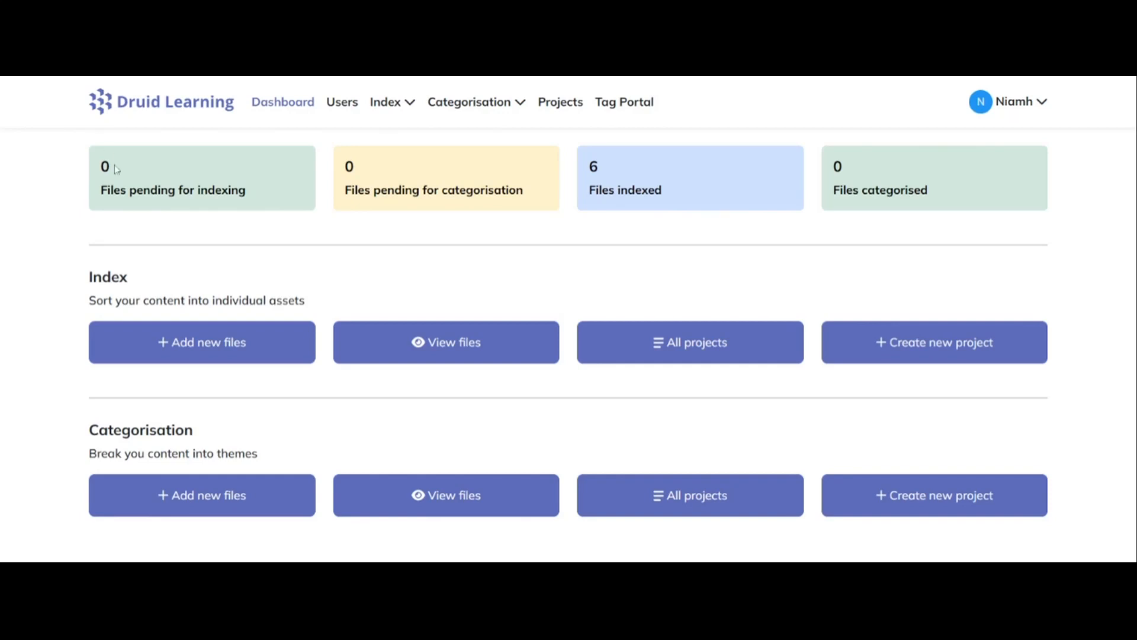
# - Upload 30294-FirstClass.pdf under First Class with the subjects Geography, History and Science, and index it
pyautogui.click(193, 352)
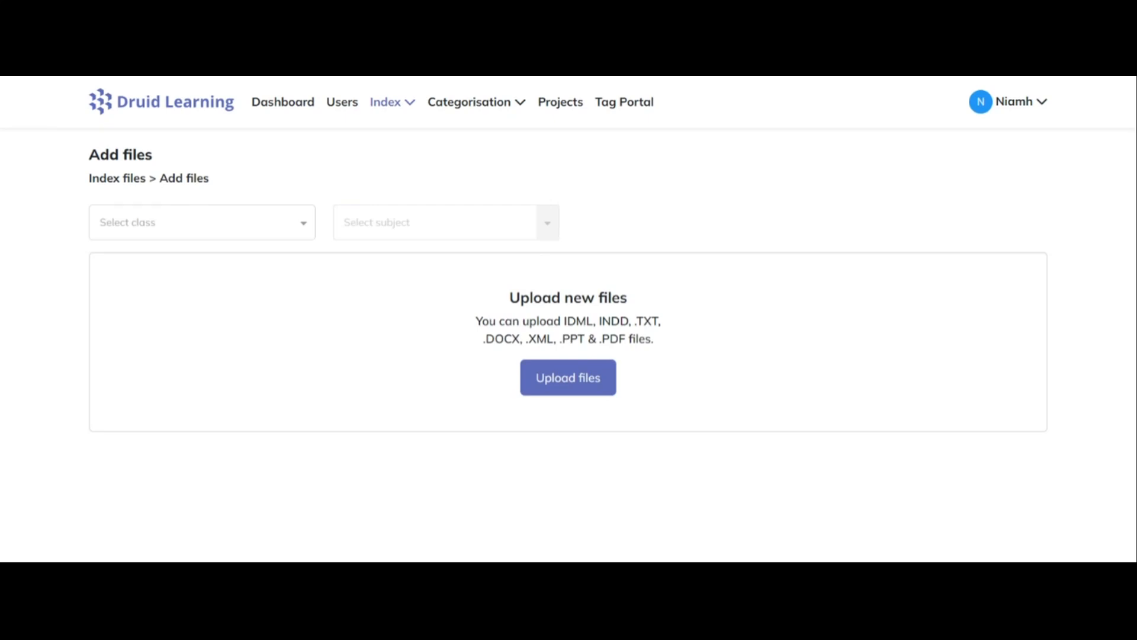
pyautogui.click(225, 221)
pyautogui.click(194, 261)
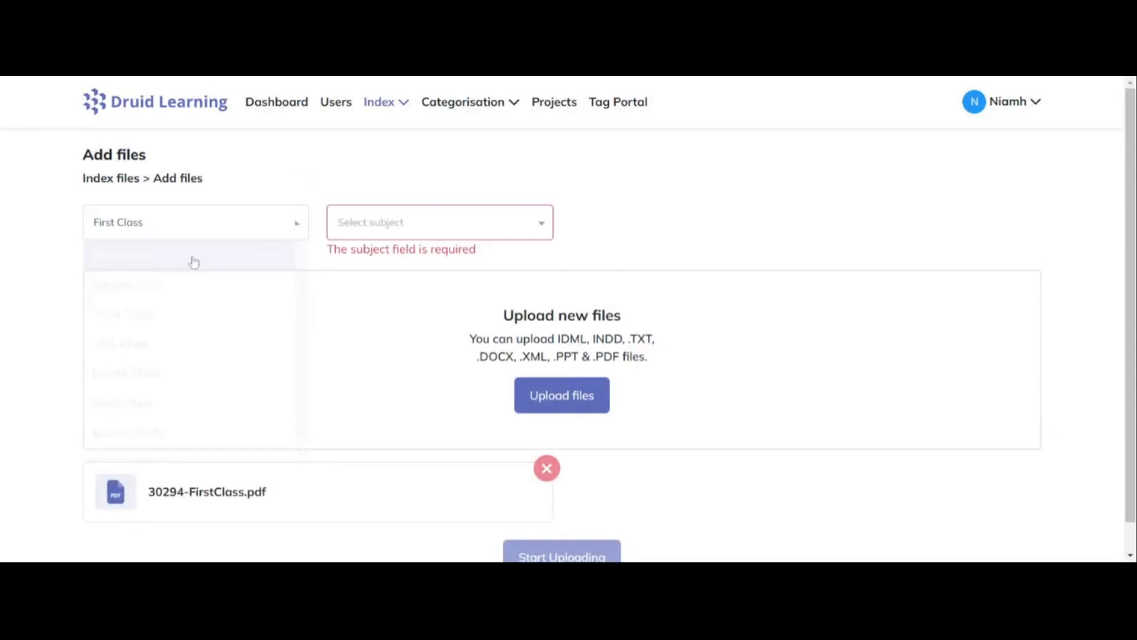
pyautogui.click(473, 230)
pyautogui.click(462, 258)
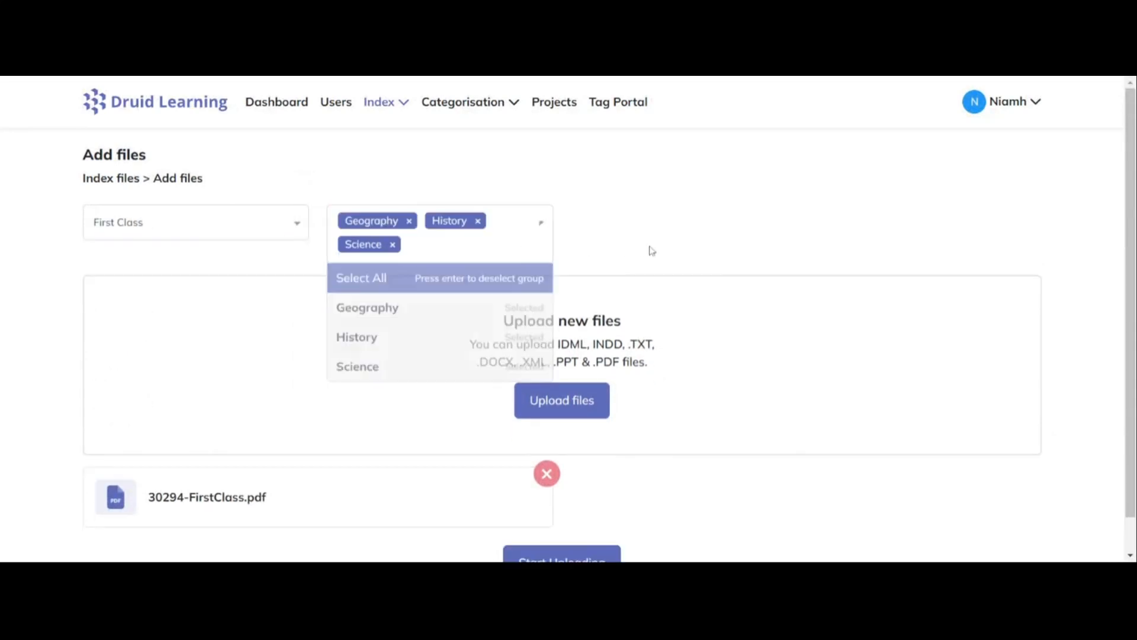
pyautogui.scroll(-1, 622, 503)
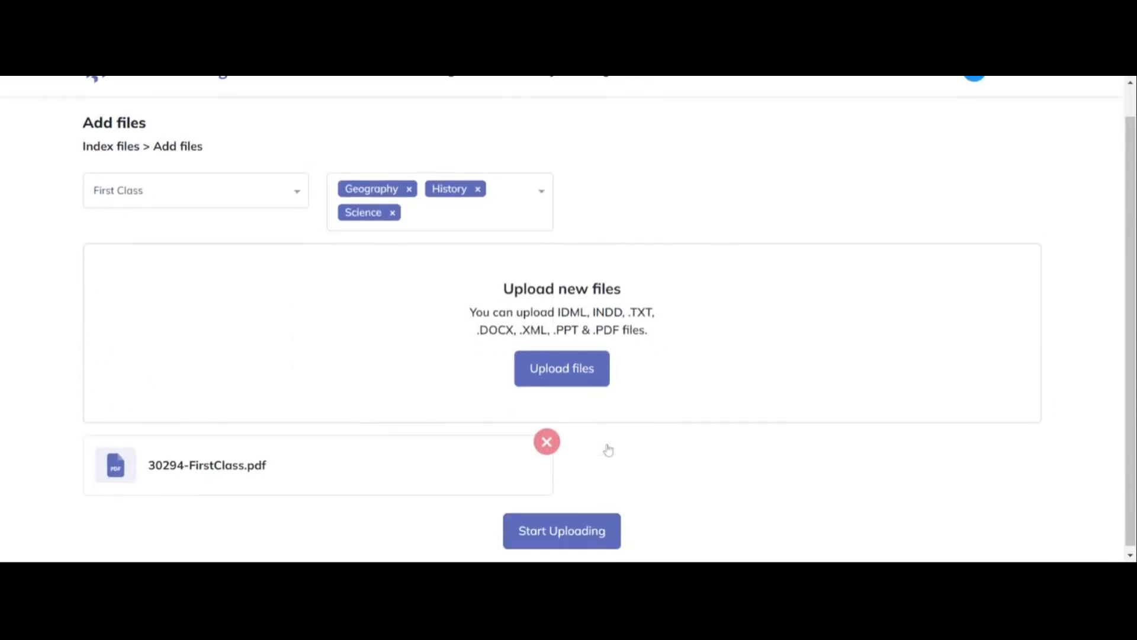
pyautogui.click(594, 537)
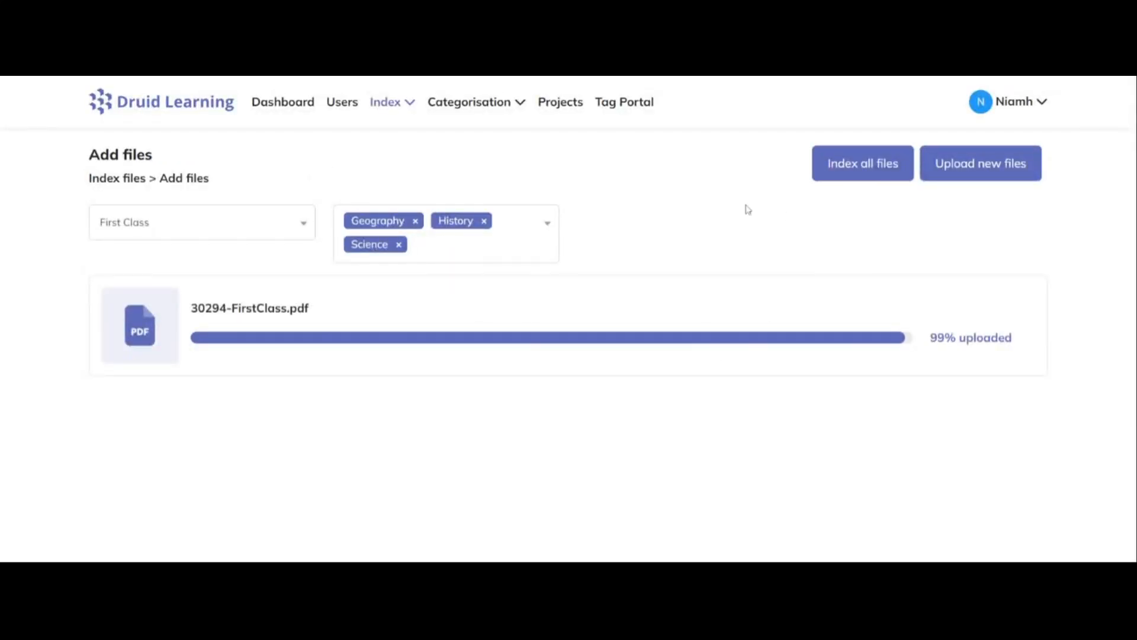
pyautogui.click(803, 311)
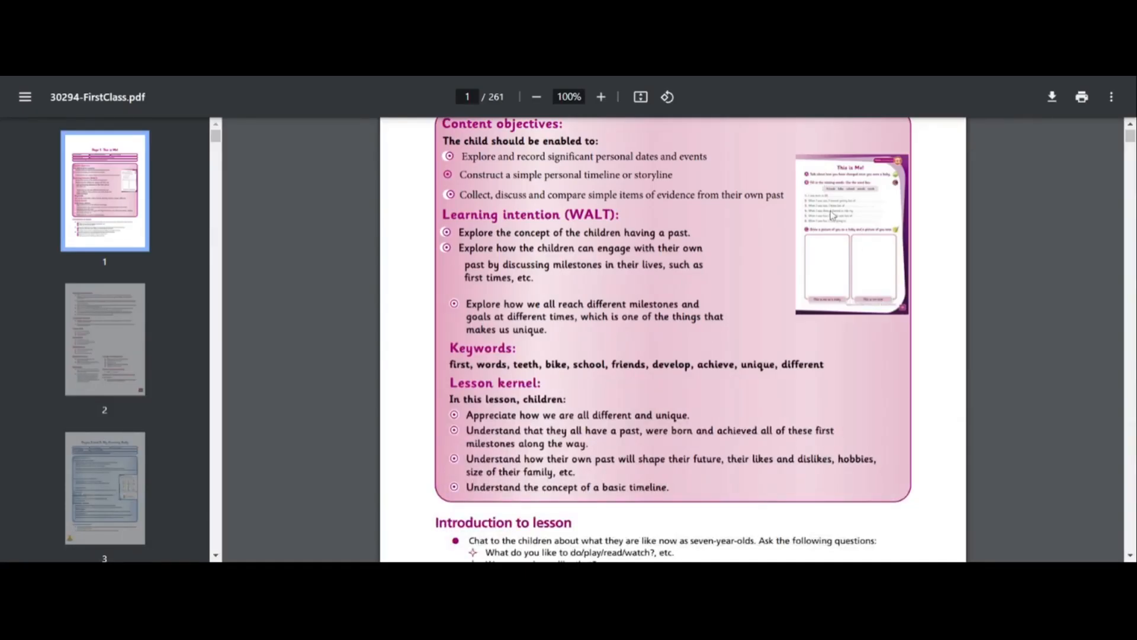
# - Read through the "This is Me!" lesson on pages 1 and 2 of 30294-FirstClass.pdf
pyautogui.scroll(-15, 863, 414)
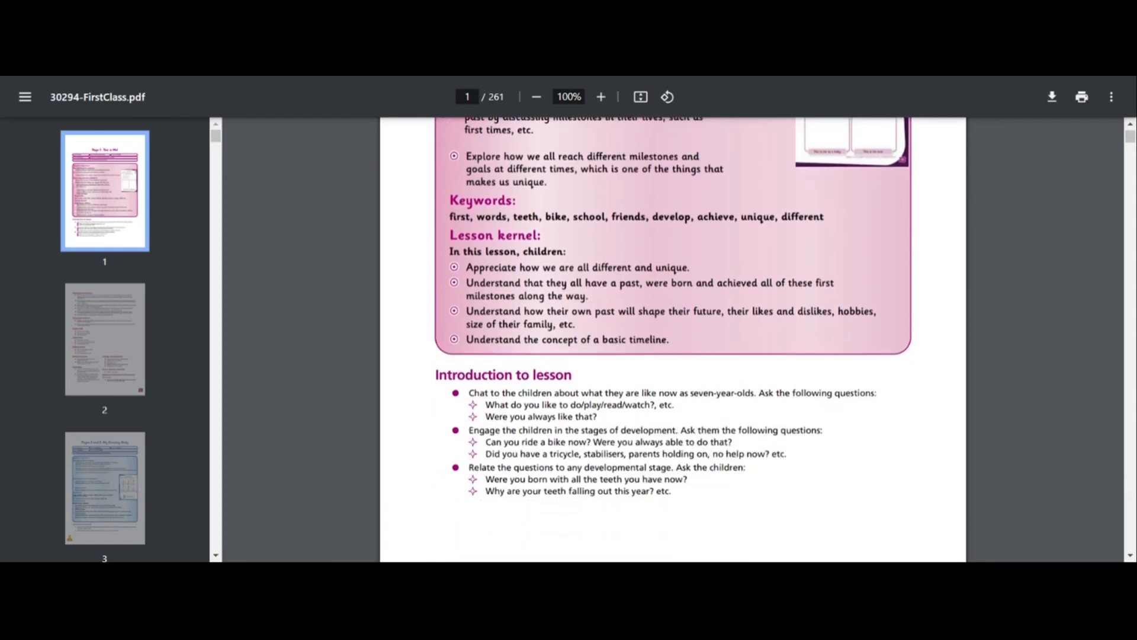
pyautogui.scroll(-2, 863, 414)
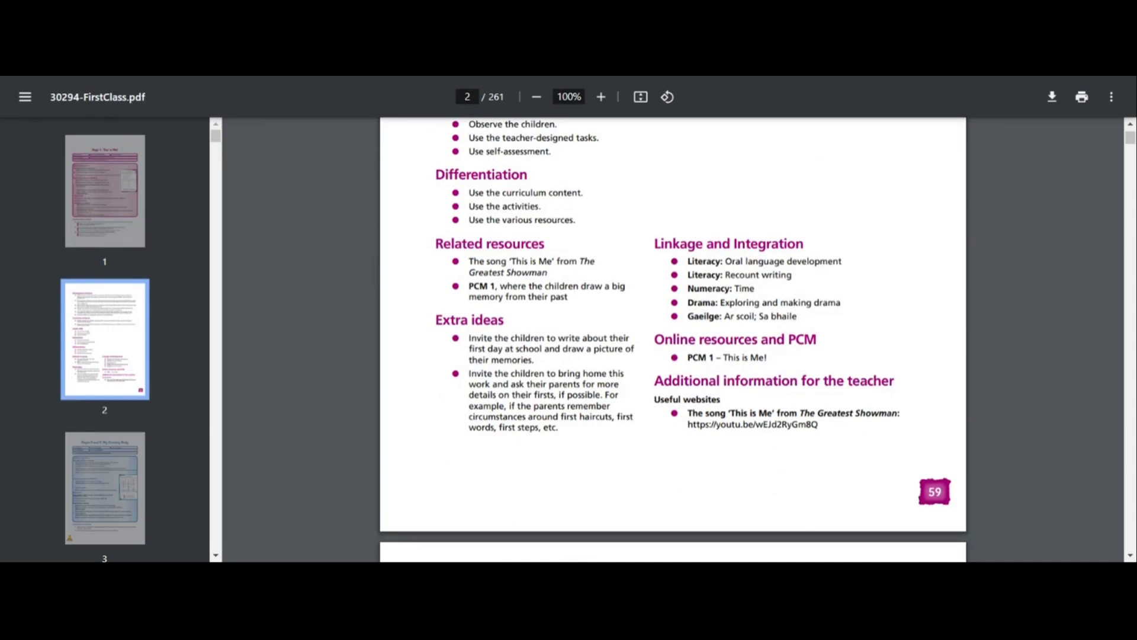
pyautogui.scroll(15, 673, 337)
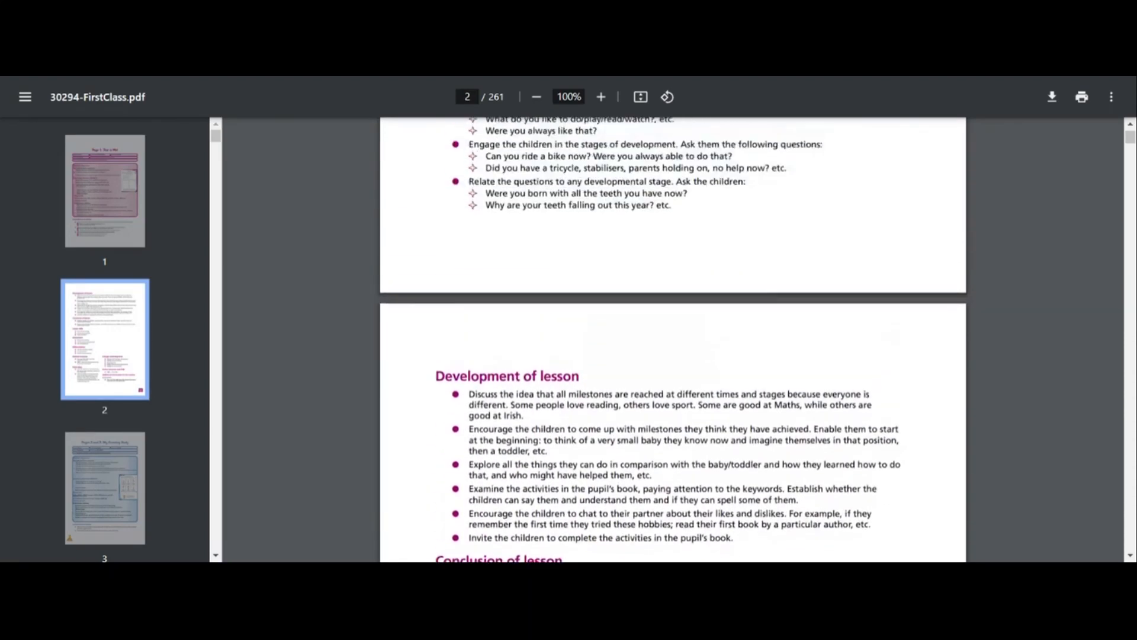
pyautogui.scroll(15, 673, 338)
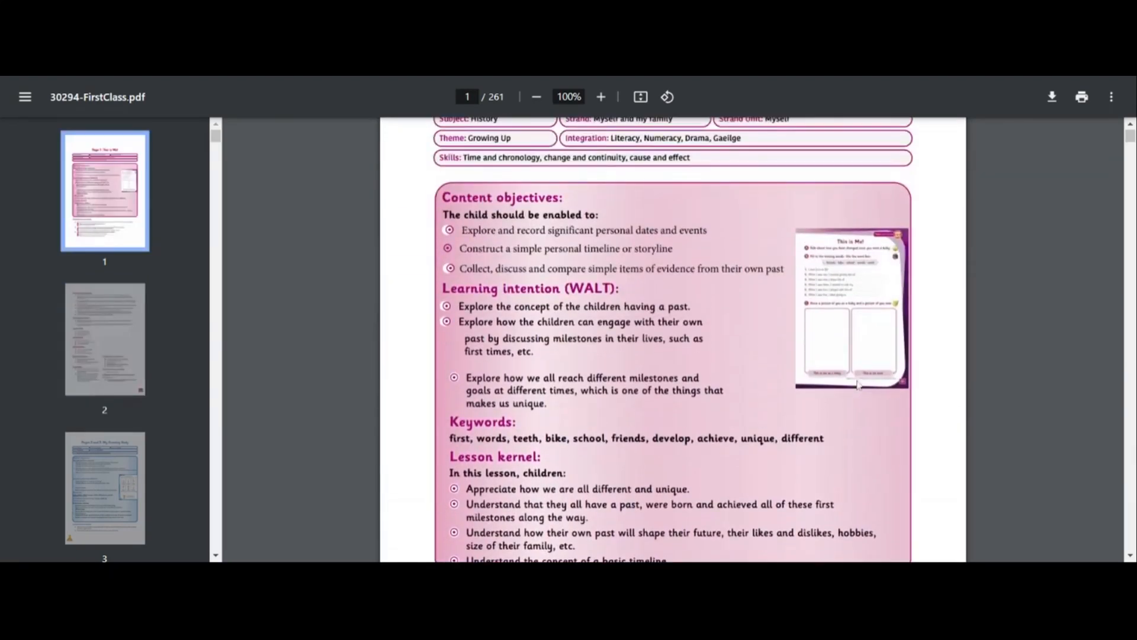
pyautogui.scroll(-3, 673, 340)
pyautogui.scroll(2, 565, 220)
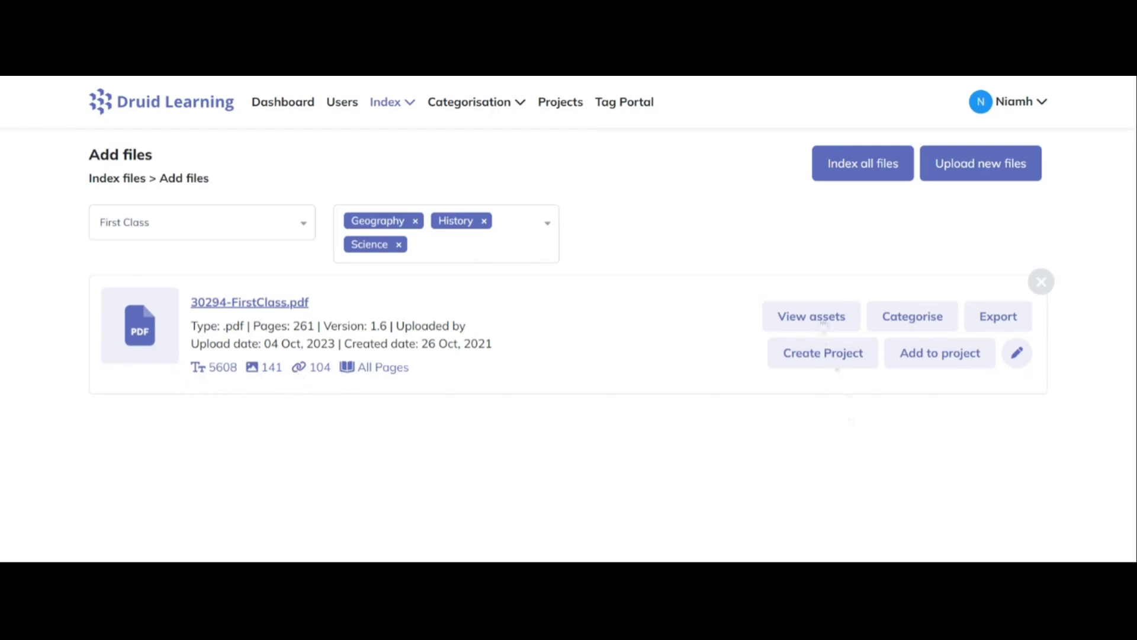
# - View the assets extracted from 30294-FirstClass.pdf and preview the page 1 paragraph file, 1.txt
pyautogui.click(823, 318)
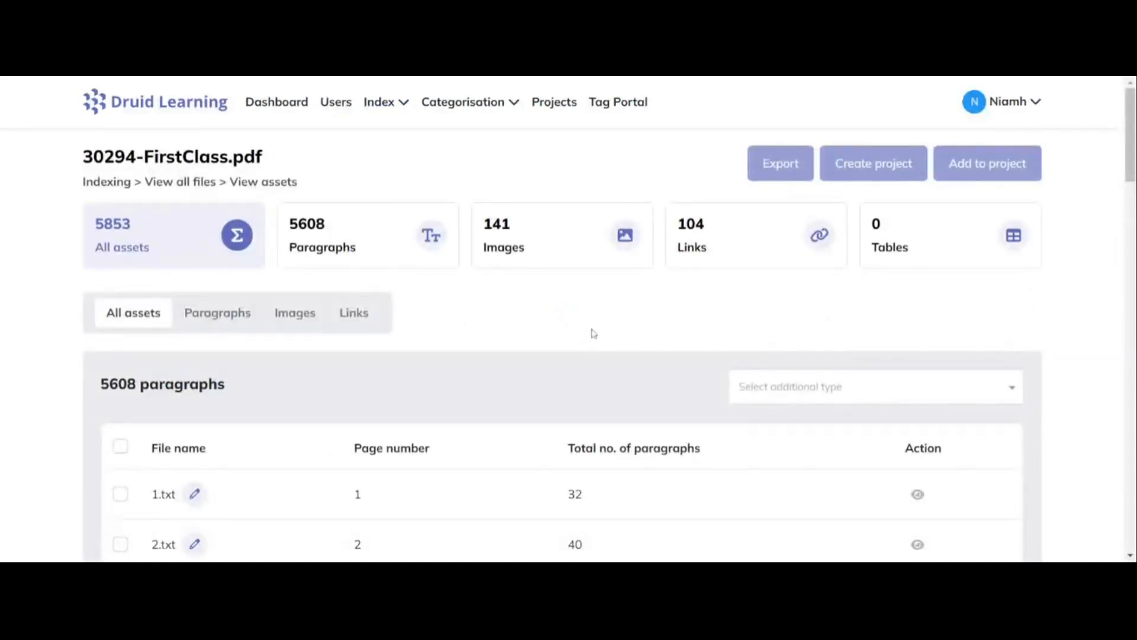
pyautogui.scroll(-4, 587, 320)
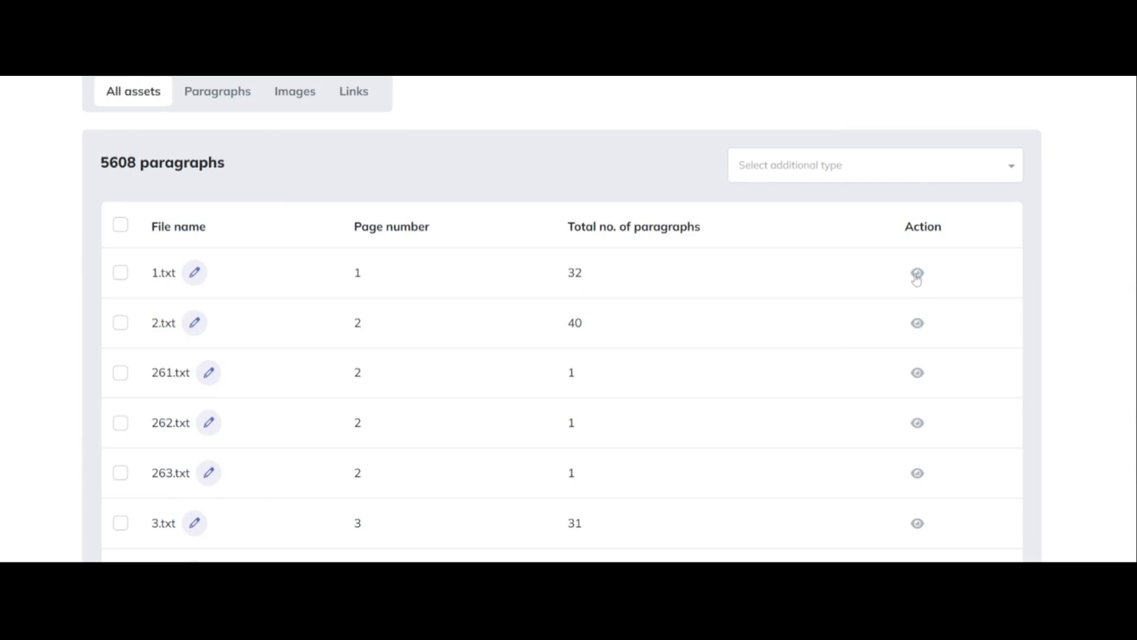
pyautogui.click(917, 274)
pyautogui.click(841, 113)
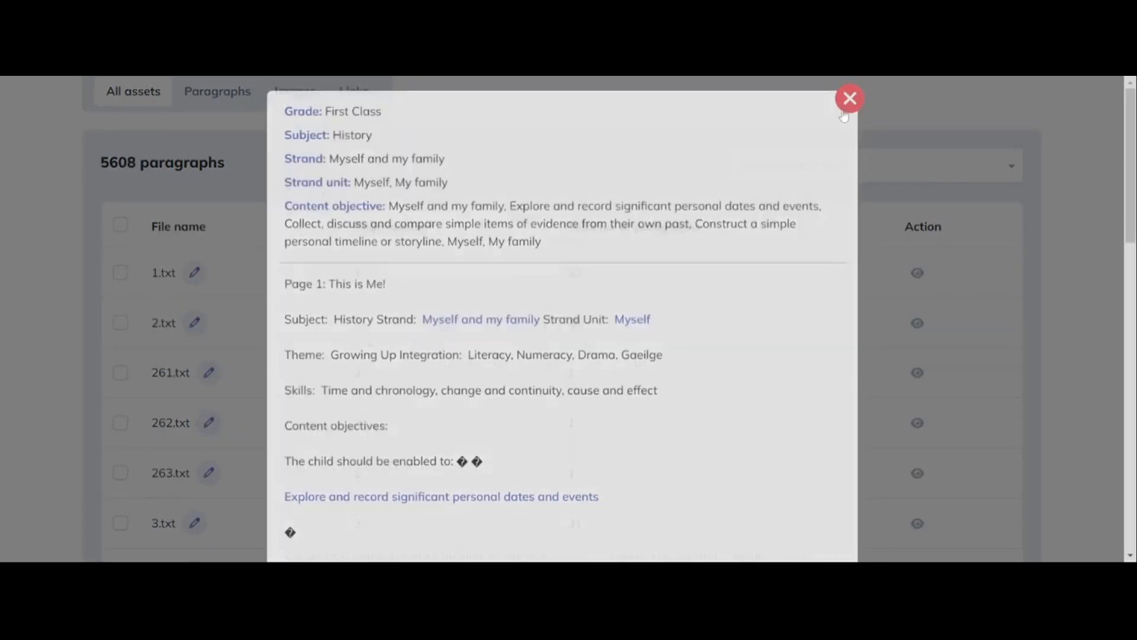
# - Preview the extracted image 1.jpg and the first extracted link file, 1.txt from page 2
pyautogui.scroll(-10, 839, 254)
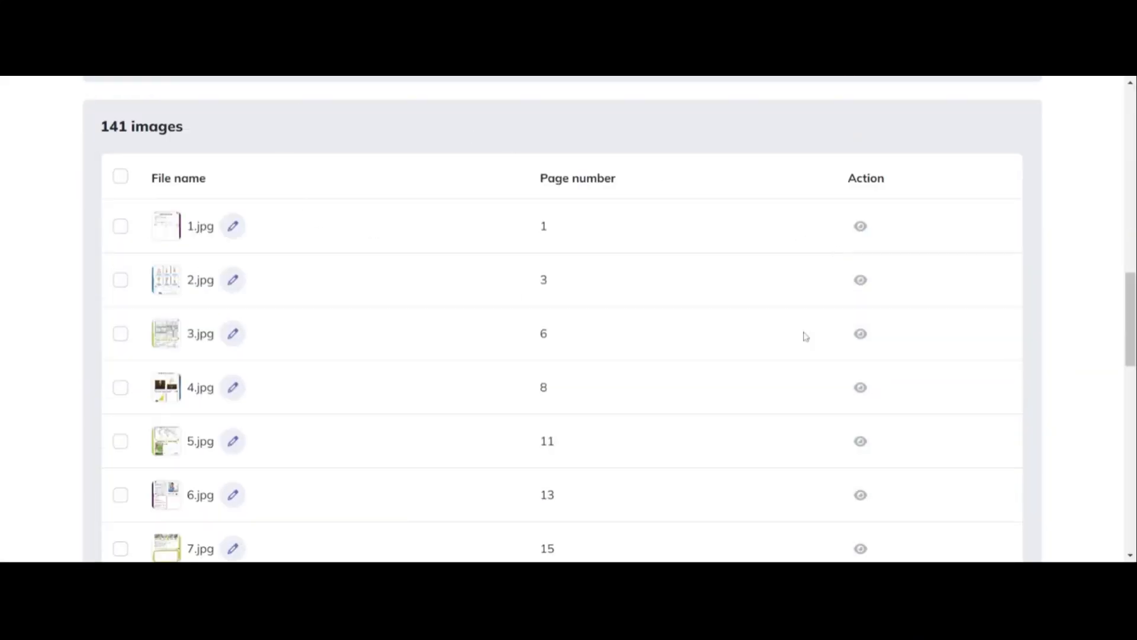
pyautogui.click(860, 226)
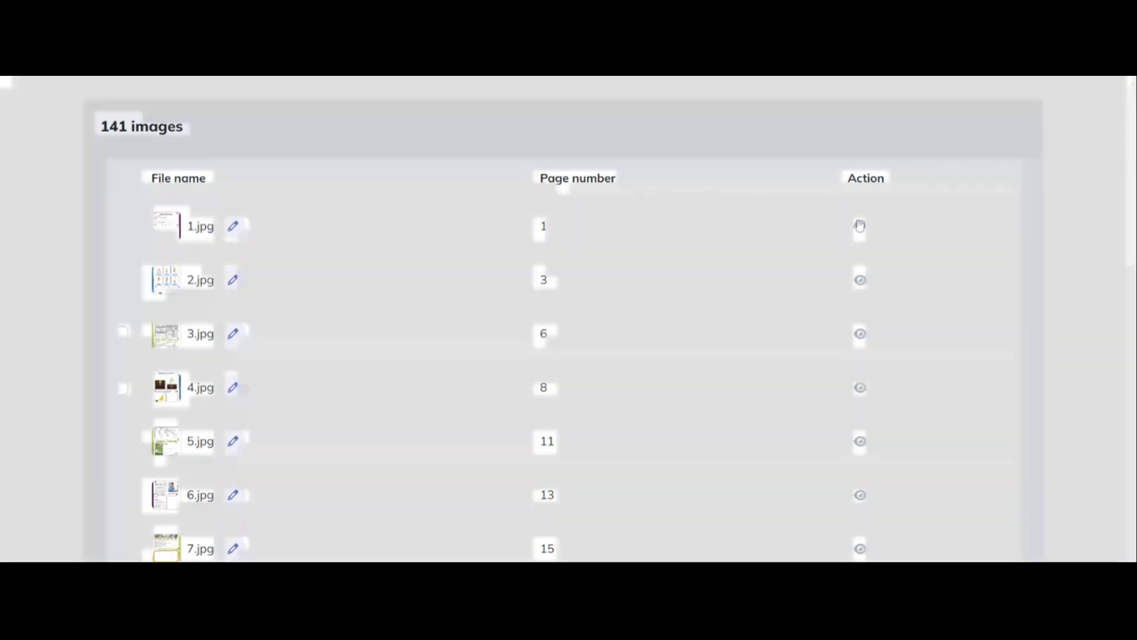
pyautogui.click(850, 105)
pyautogui.scroll(-10, 896, 295)
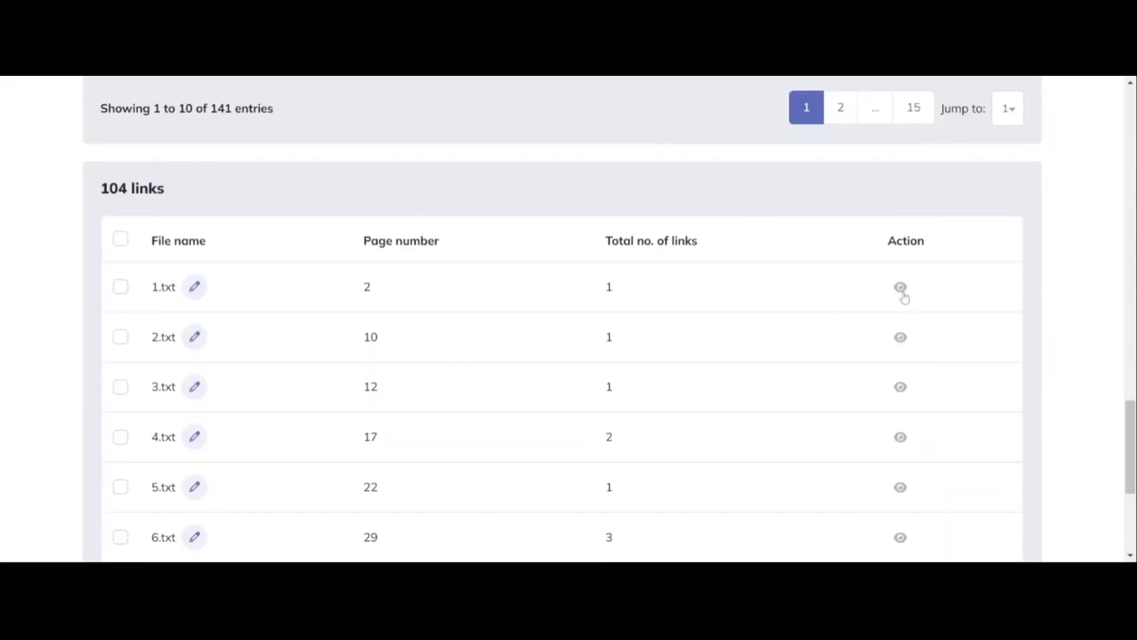
pyautogui.click(901, 288)
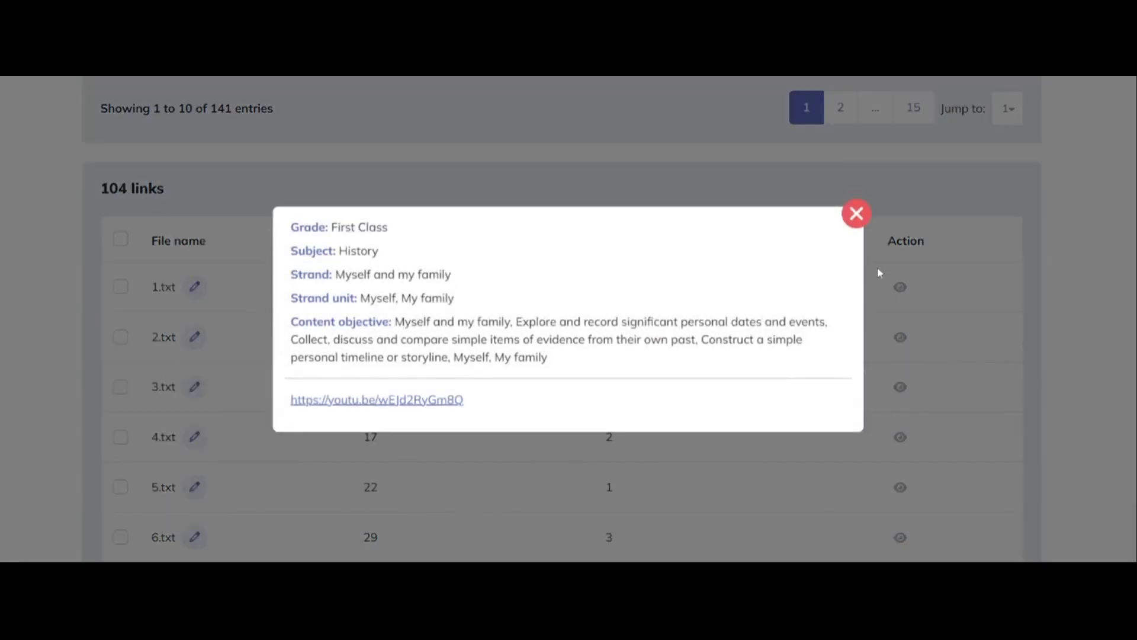
pyautogui.click(855, 217)
# - Preview the extracted image 2.jpg from page 3 with its curriculum tags
pyautogui.scroll(8, 856, 222)
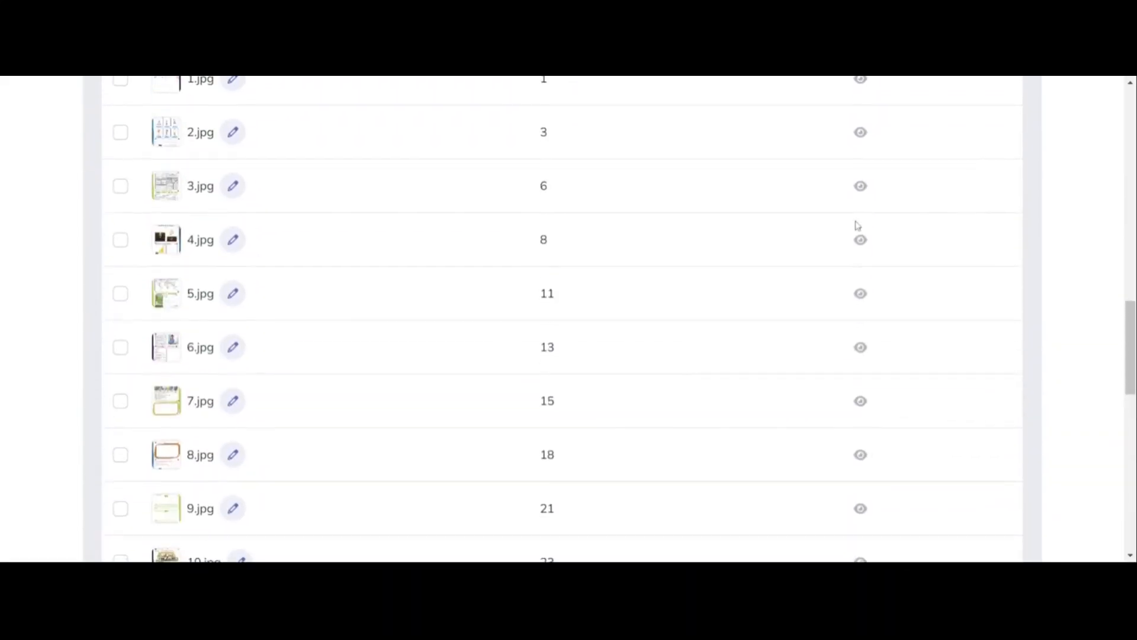
pyautogui.scroll(2, 859, 222)
pyautogui.click(863, 214)
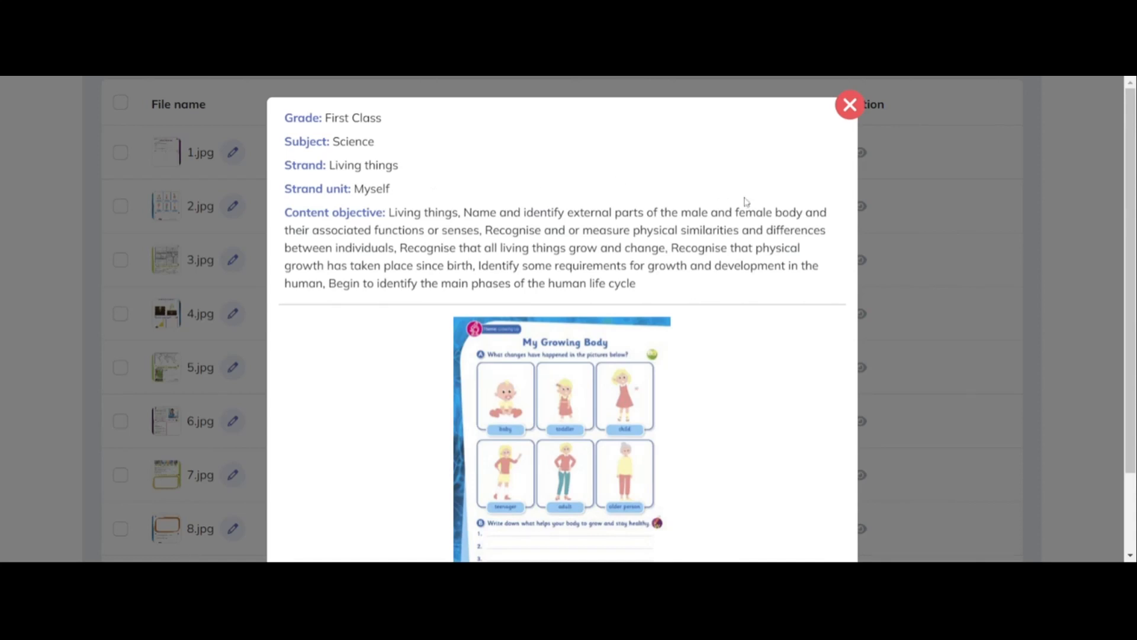
pyautogui.click(850, 104)
# - Search the Tag Portal for "Space" and collapse the first result
pyautogui.scroll(15, 851, 162)
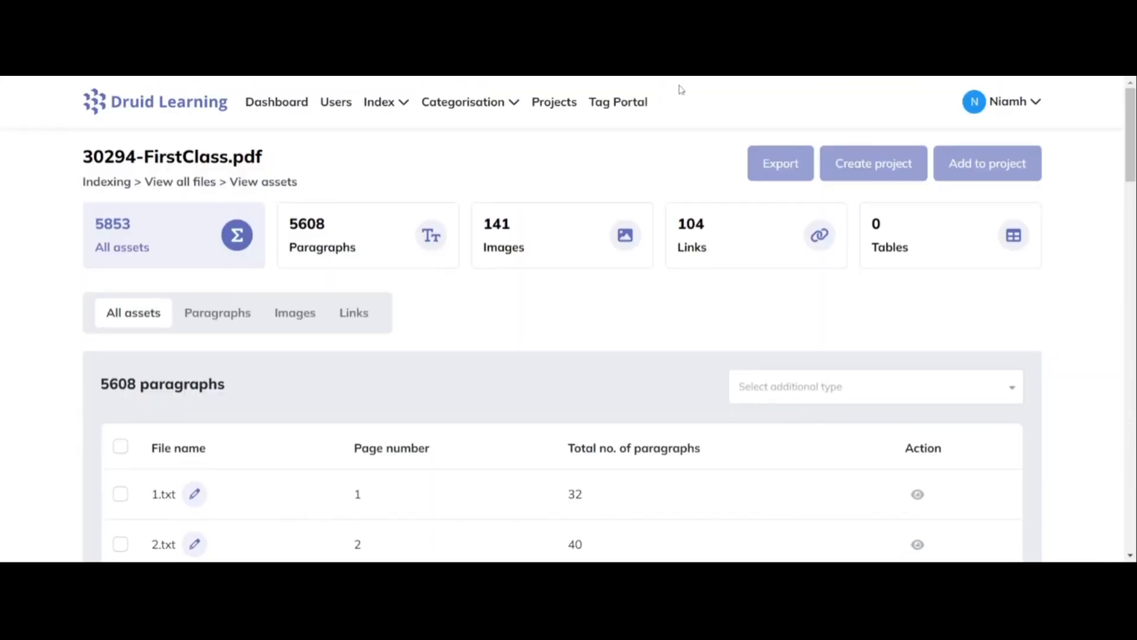
pyautogui.click(603, 101)
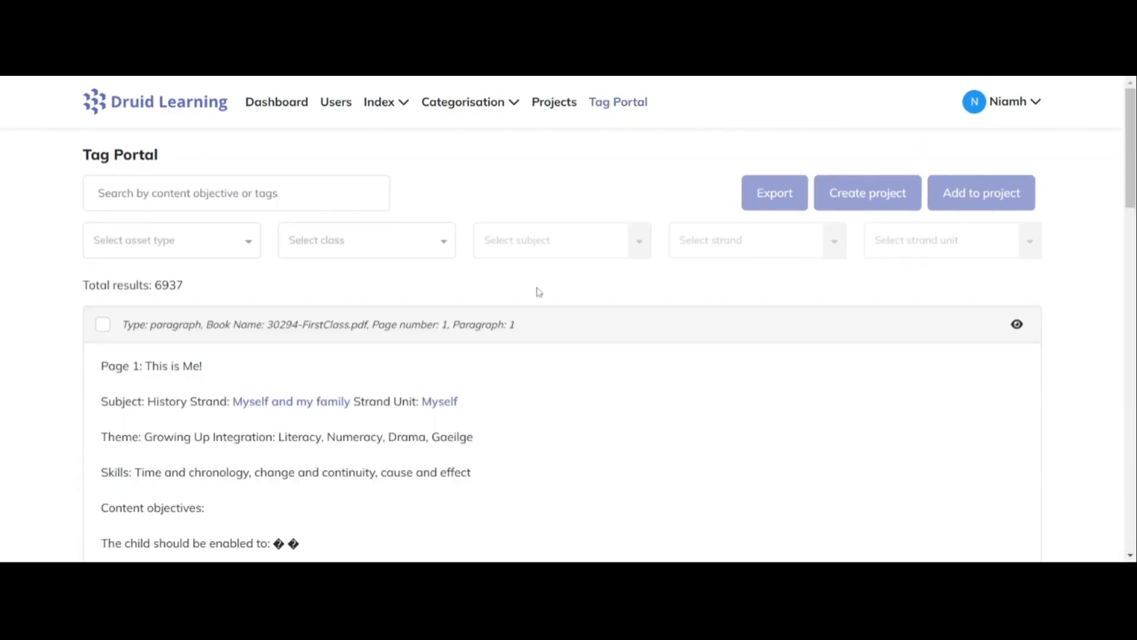
pyautogui.click(533, 323)
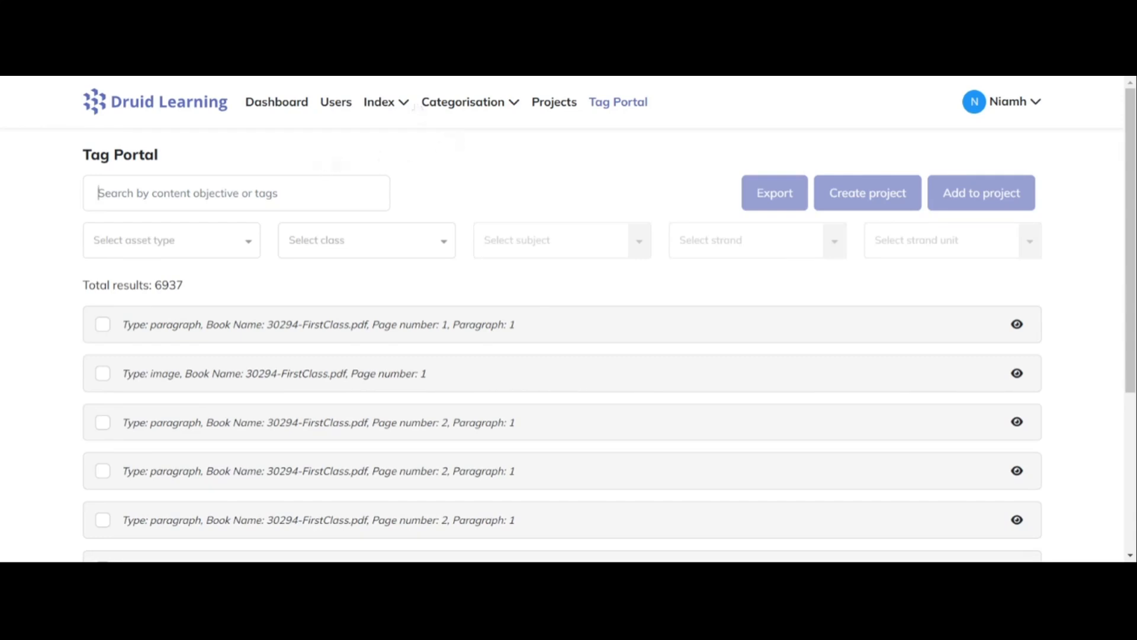
pyautogui.write('Sp')
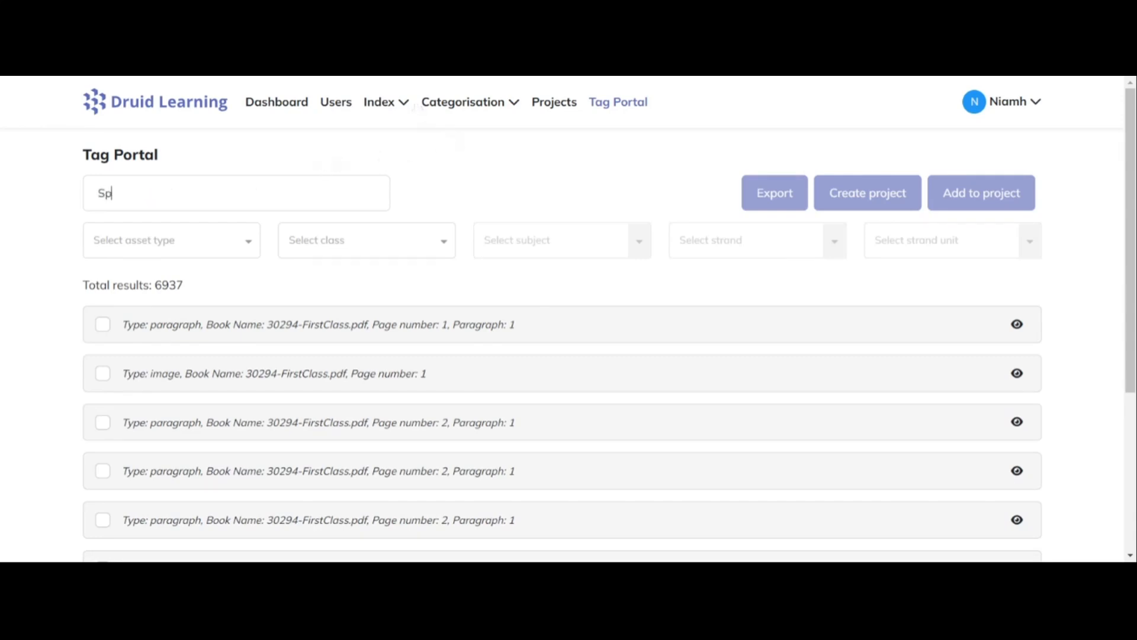
pyautogui.write('ace')
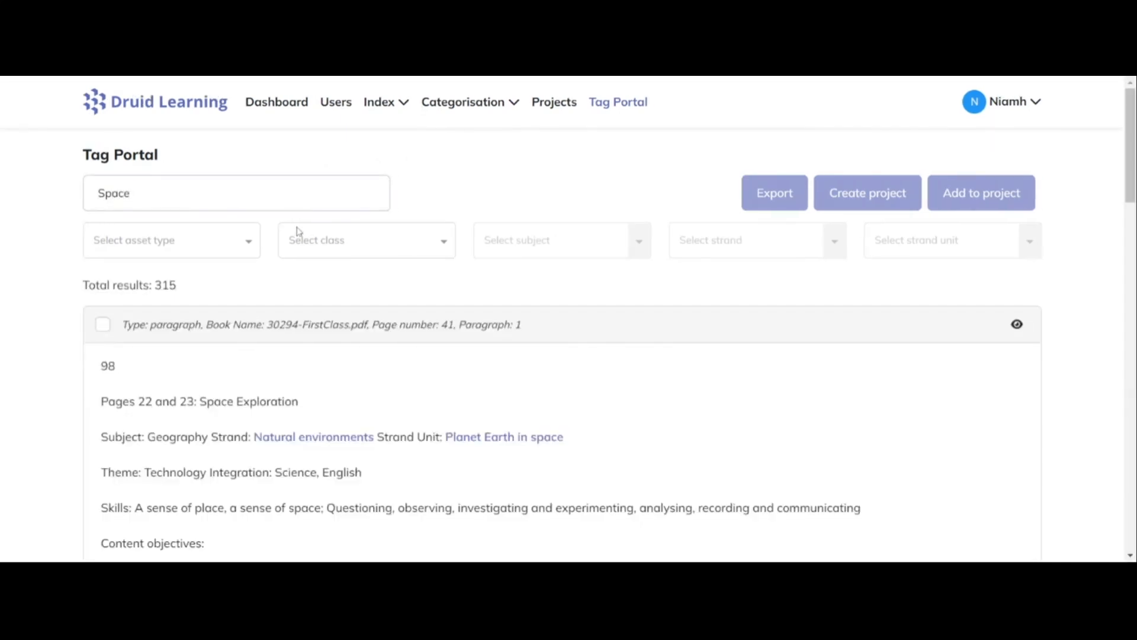
pyautogui.click(314, 331)
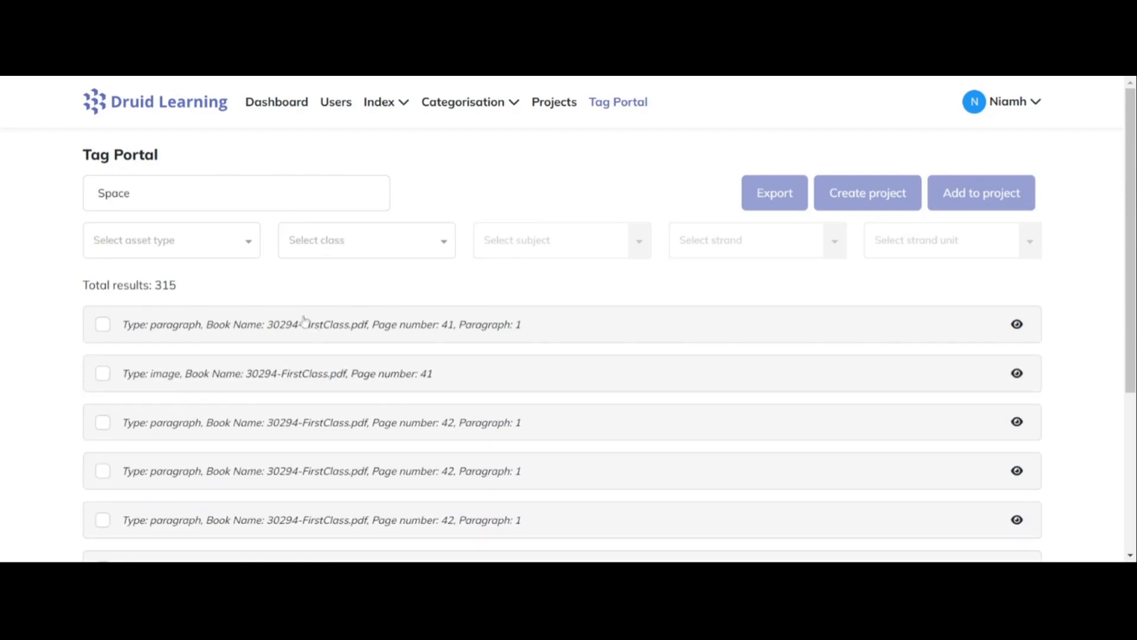
# - Filter the Space results by asset type Image and class First Class
pyautogui.click(237, 249)
pyautogui.click(165, 303)
pyautogui.click(367, 240)
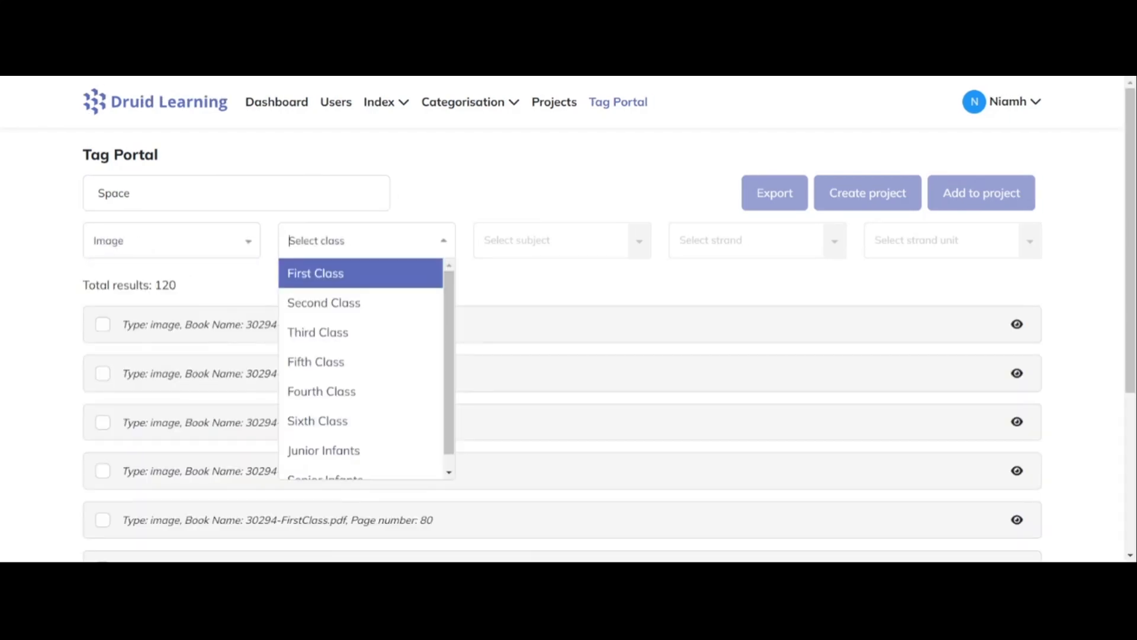
pyautogui.click(325, 277)
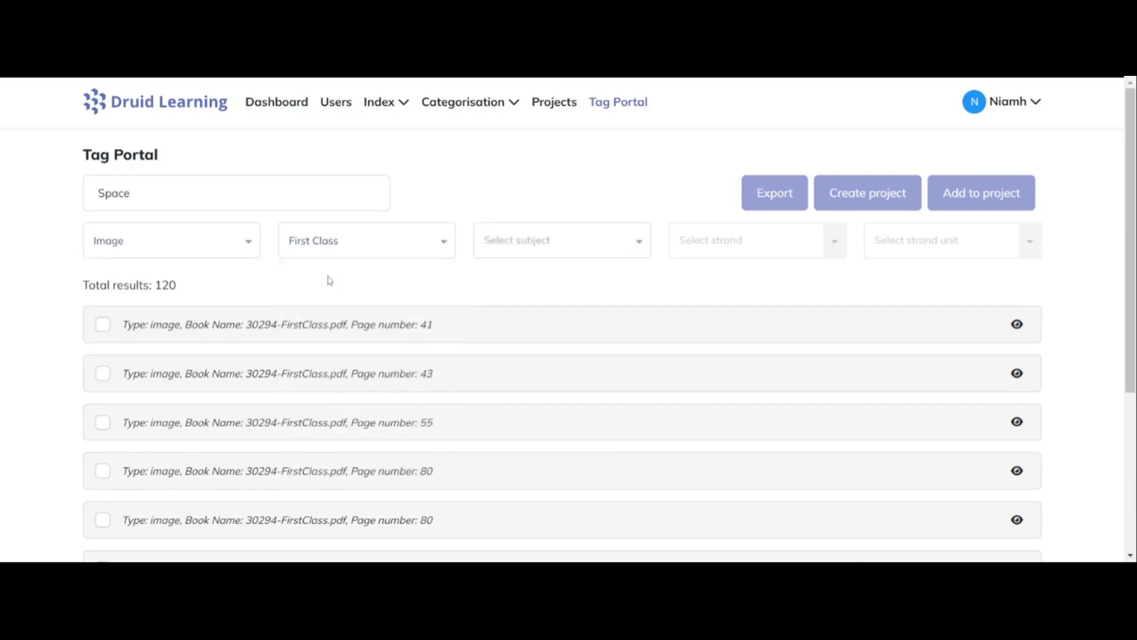
# - Inspect the Space Exploration image from page 41 and its tags, then collapse that result
pyautogui.click(380, 336)
pyautogui.scroll(-3, 847, 296)
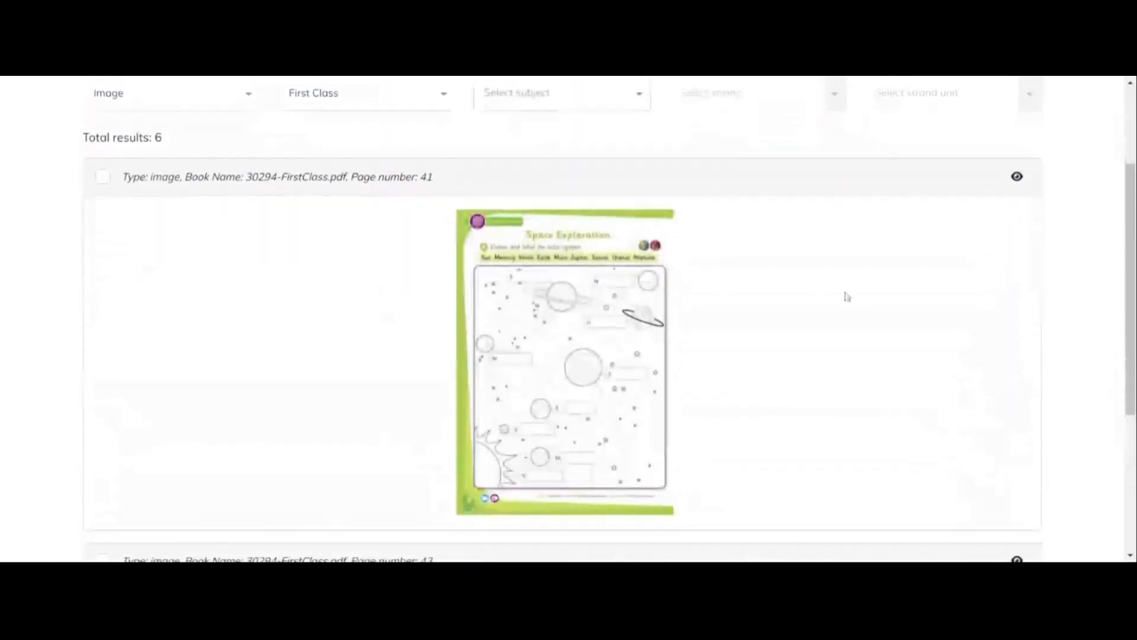
pyautogui.click(1021, 178)
pyautogui.scroll(-1, 647, 329)
pyautogui.scroll(1, 647, 329)
pyautogui.click(850, 105)
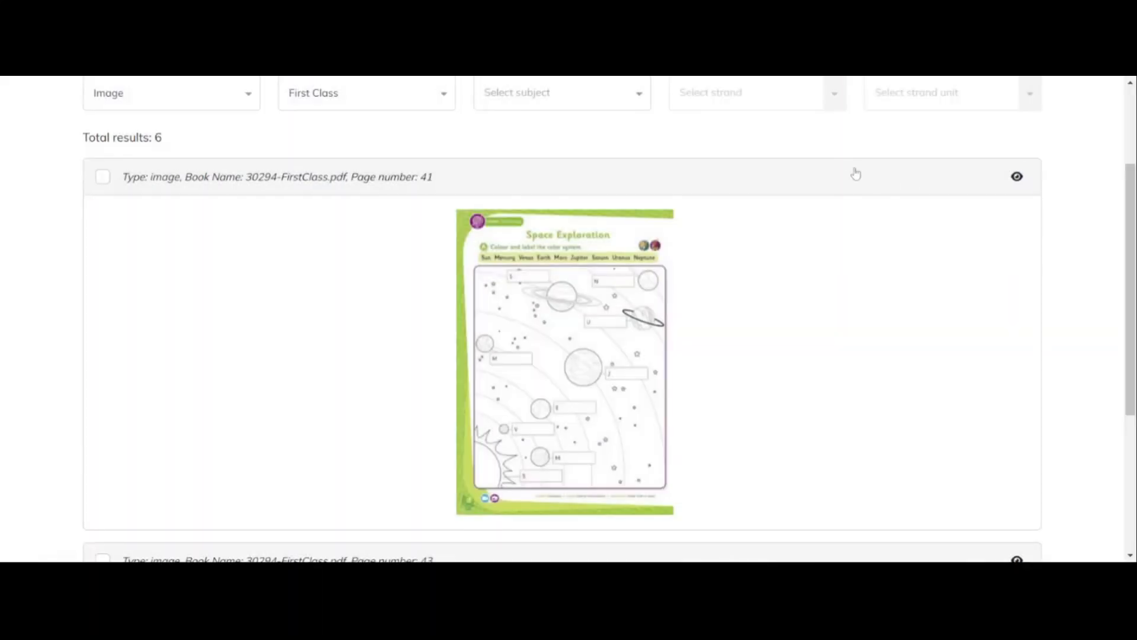
pyautogui.click(836, 176)
# - Change the class filter to Third Class and look over the first image result, from page 208
pyautogui.click(379, 160)
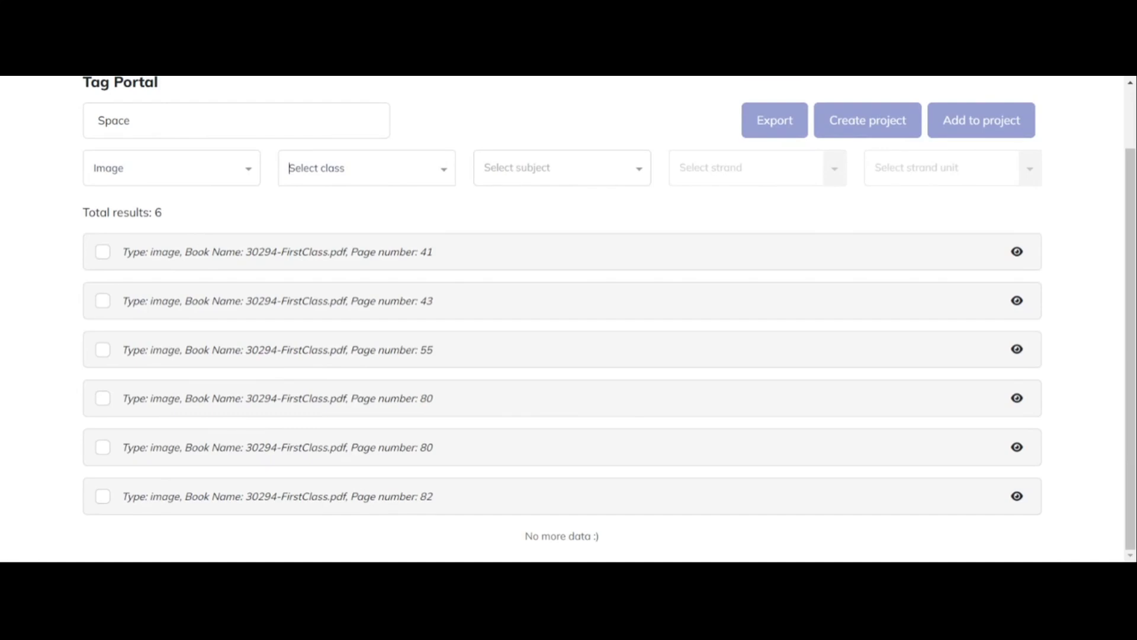
pyautogui.click(327, 260)
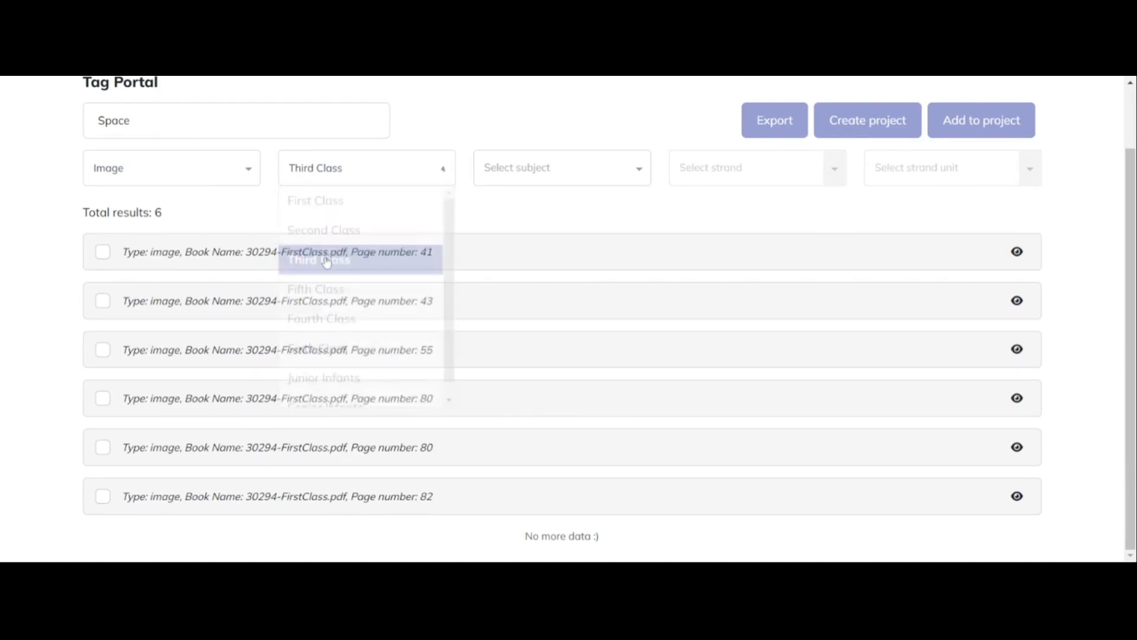
pyautogui.click(452, 323)
pyautogui.scroll(-1, 460, 321)
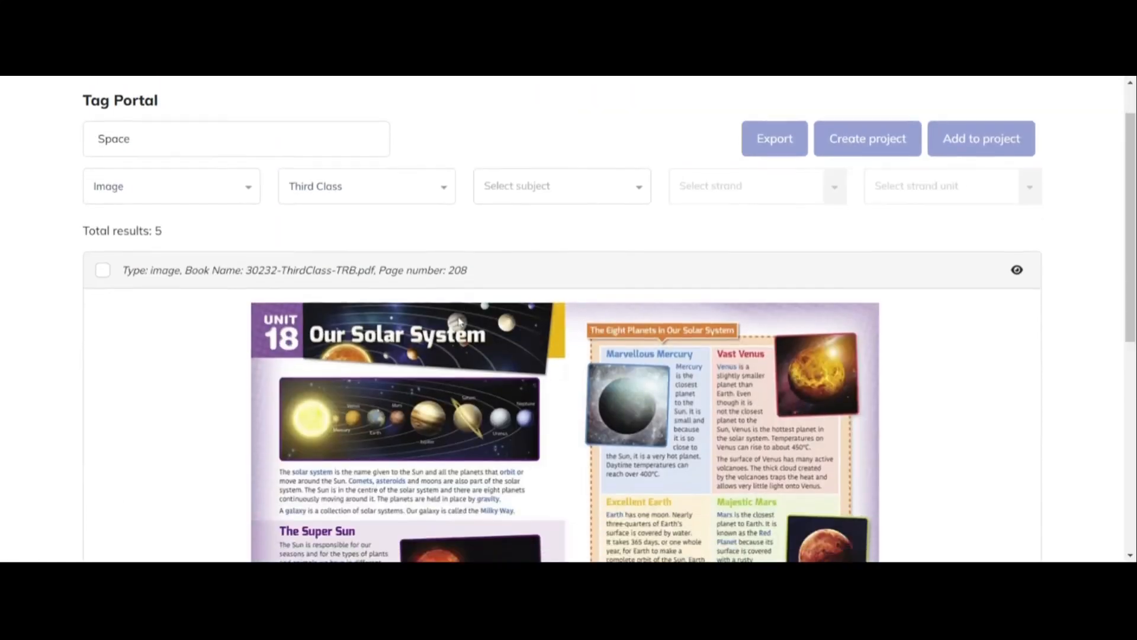
pyautogui.scroll(-3, 459, 321)
pyautogui.scroll(3, 461, 278)
pyautogui.click(461, 254)
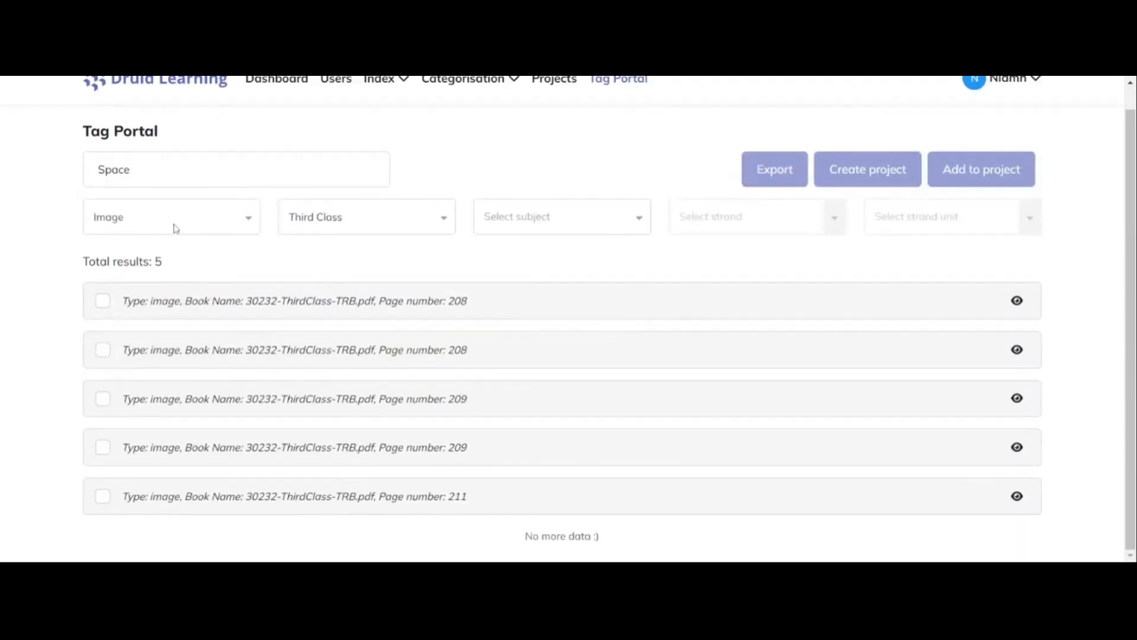
# - Select both page 208 images, then switch the asset type to Link and select the first page 207 link
pyautogui.click(103, 301)
pyautogui.click(102, 350)
pyautogui.click(172, 217)
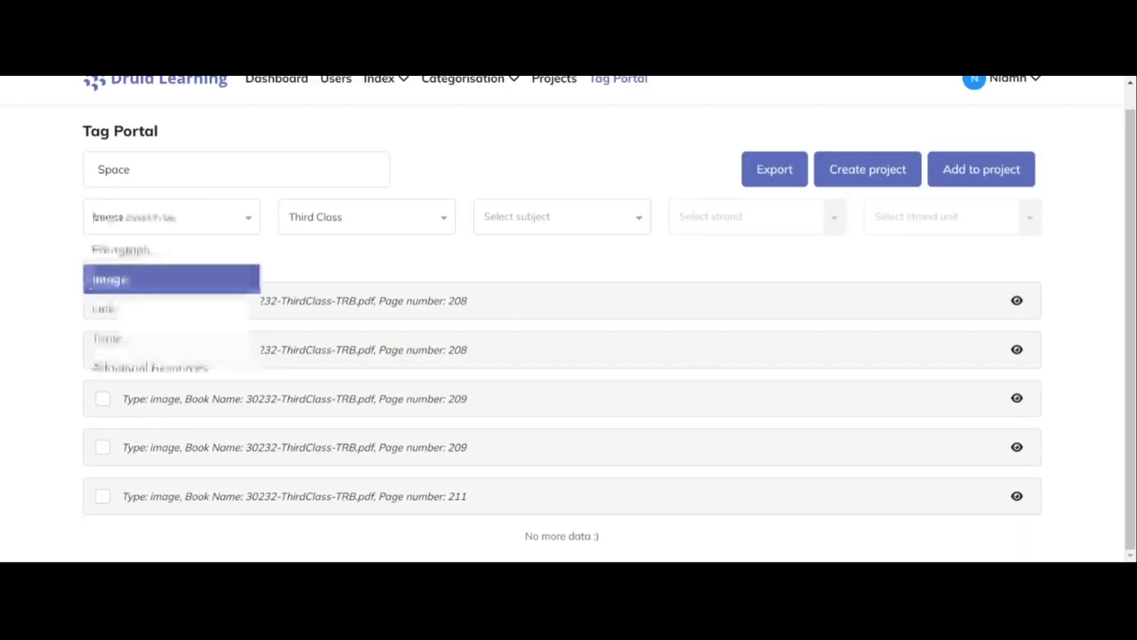
pyautogui.click(143, 307)
pyautogui.click(117, 327)
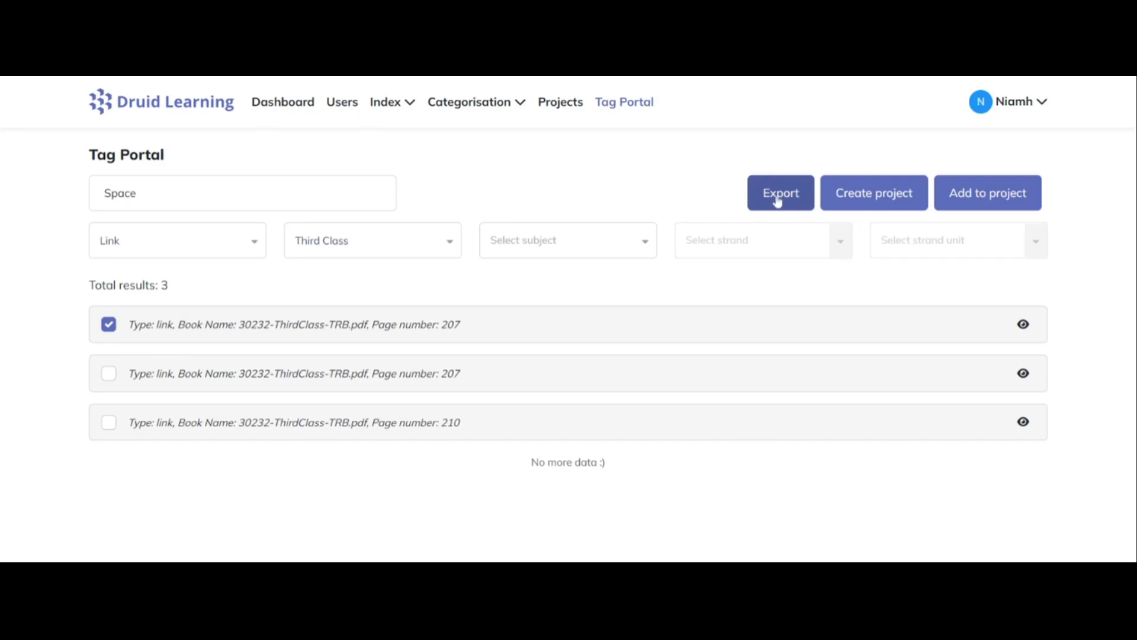
# - Create a project named Test containing the selected images and link
pyautogui.click(857, 195)
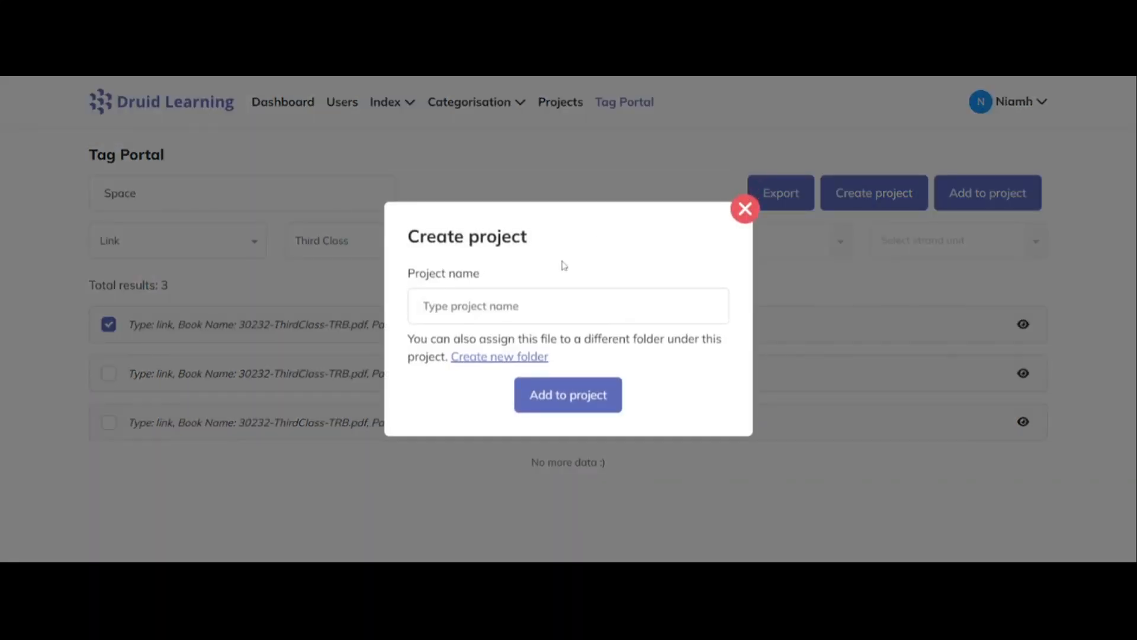
pyautogui.write('Test')
pyautogui.click(592, 394)
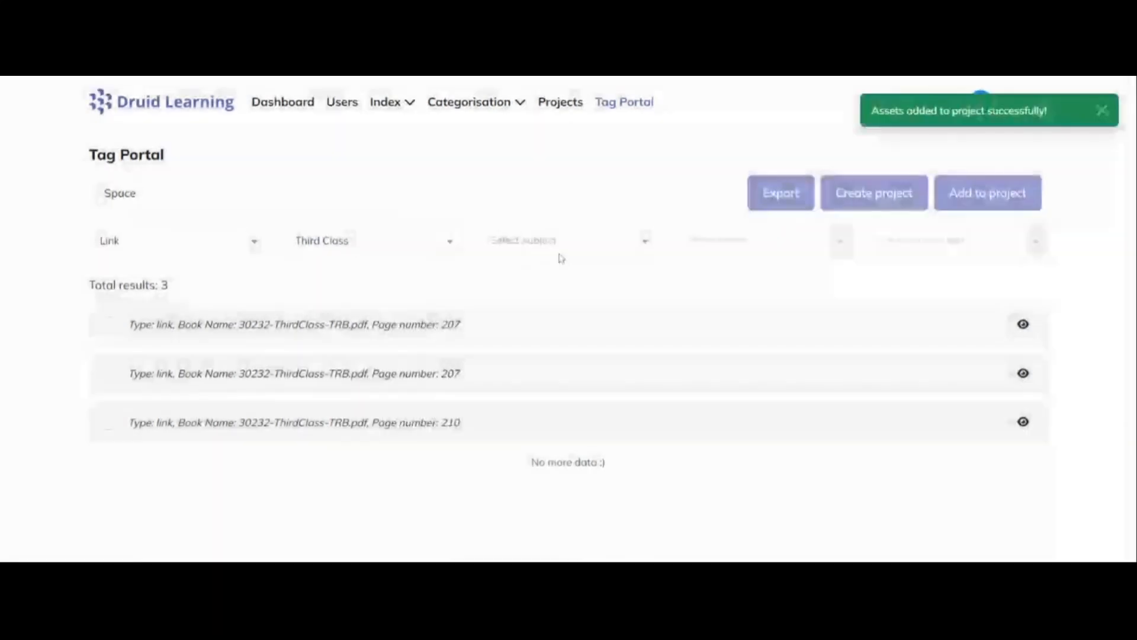
# - Open the Test project's default folder and select all of its images and links
pyautogui.click(573, 104)
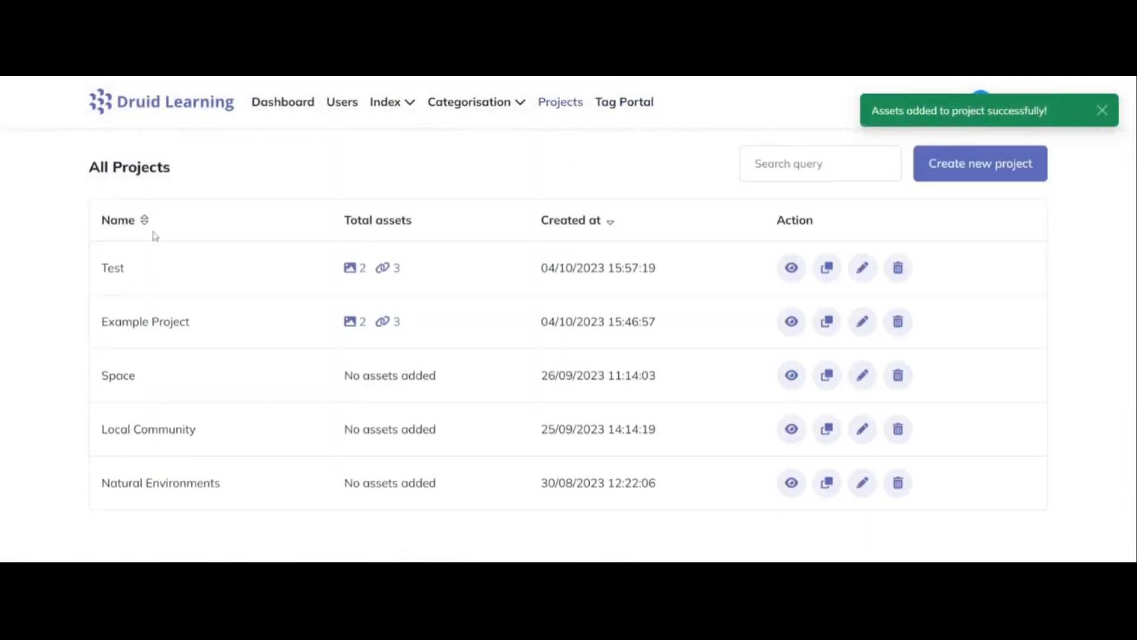
pyautogui.click(792, 268)
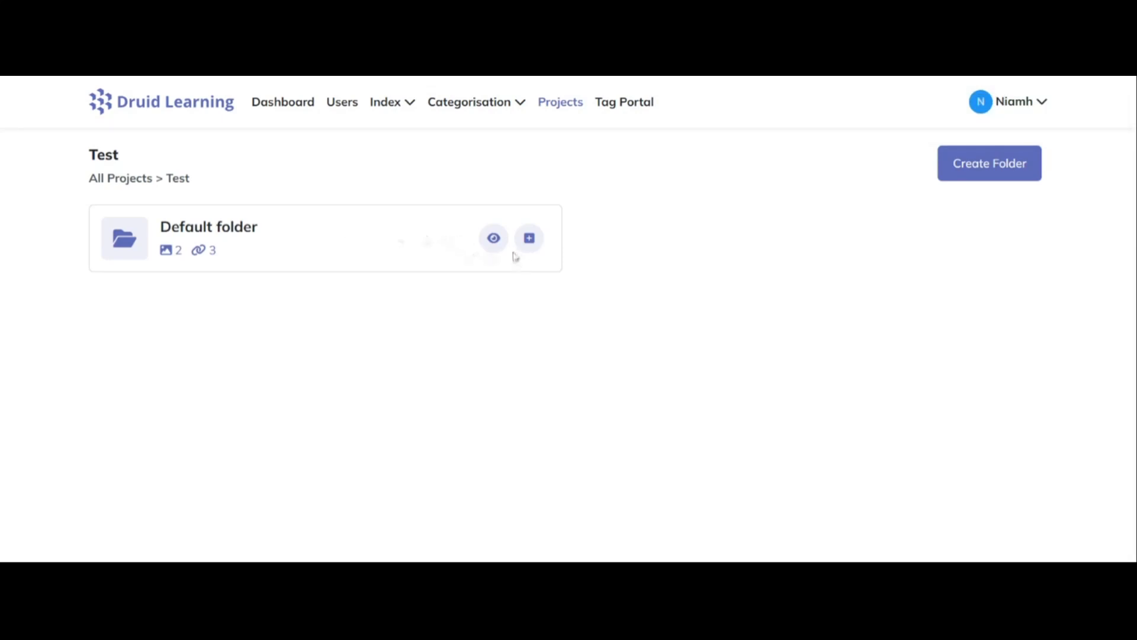
pyautogui.click(495, 249)
pyautogui.scroll(-4, 456, 273)
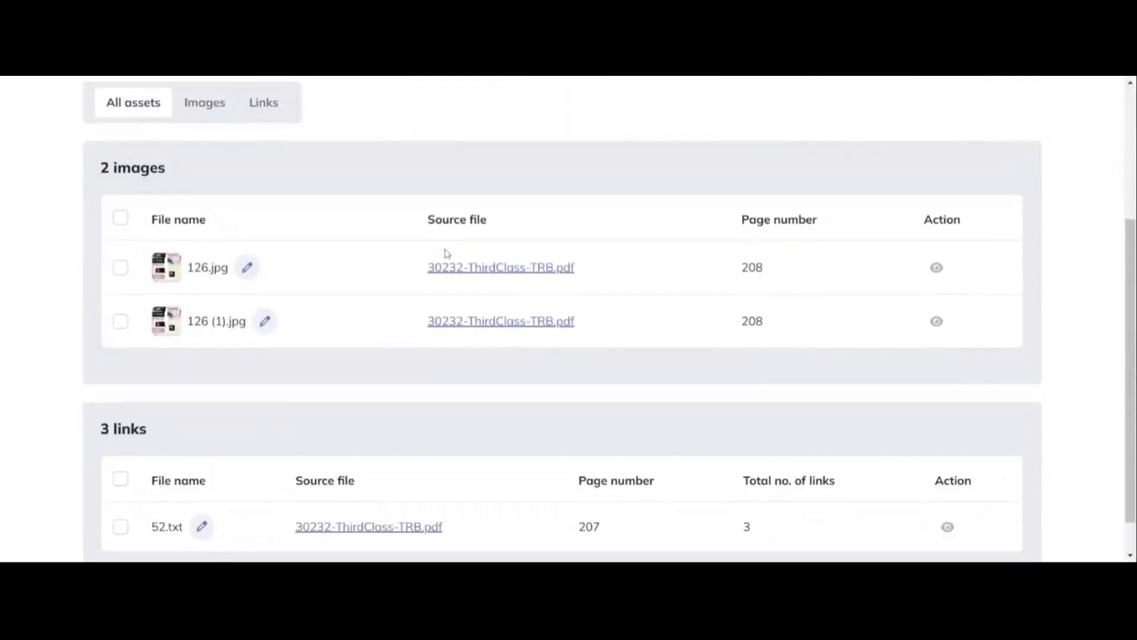
pyautogui.click(120, 207)
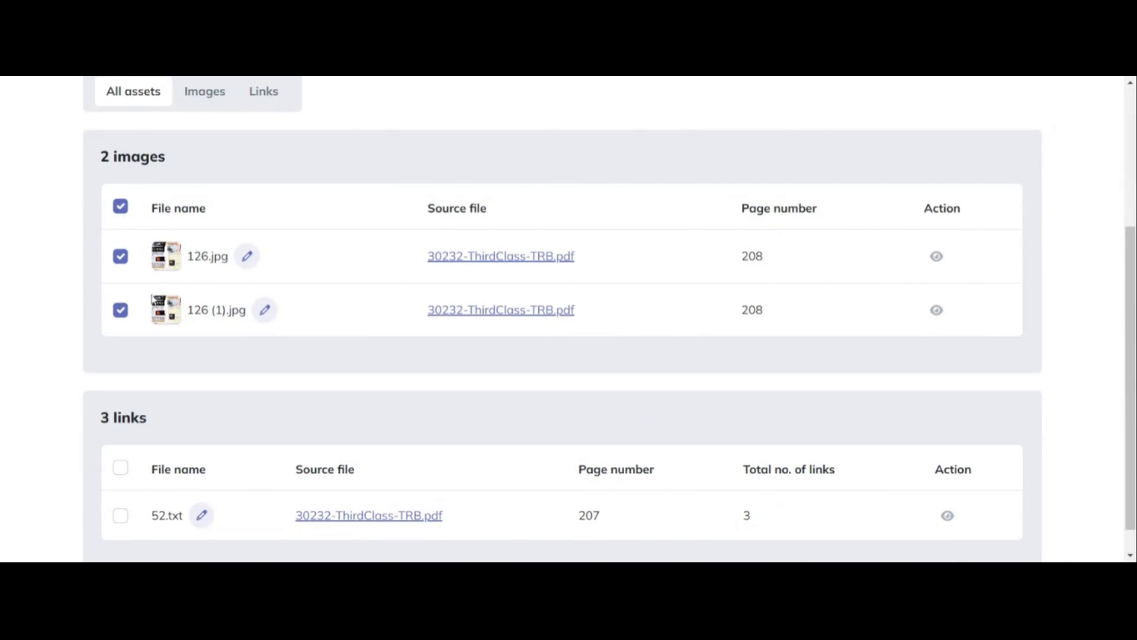
pyautogui.scroll(-1, 154, 299)
pyautogui.click(121, 484)
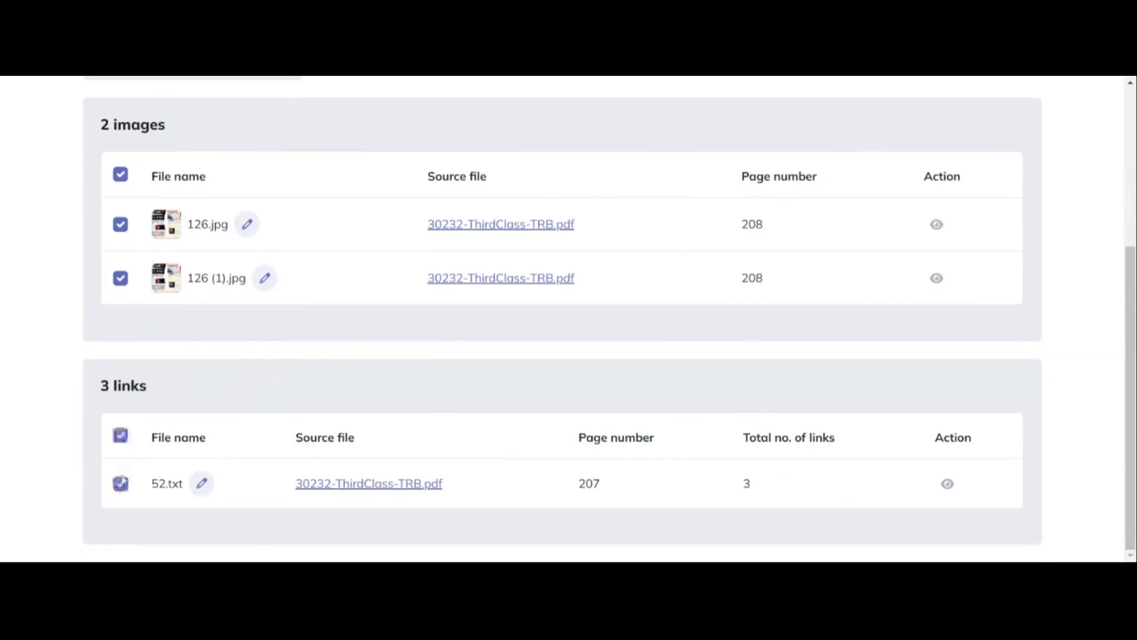
# - Export the selected assets via URL, view the email sharing form and close it without sharing
pyautogui.scroll(5, 965, 320)
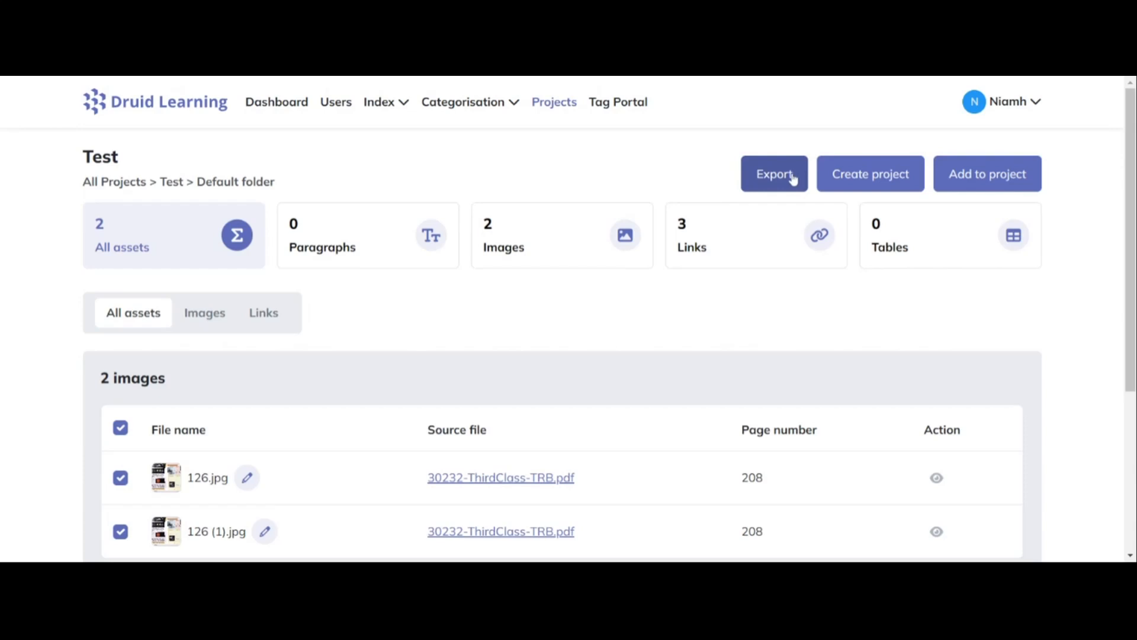
pyautogui.click(762, 175)
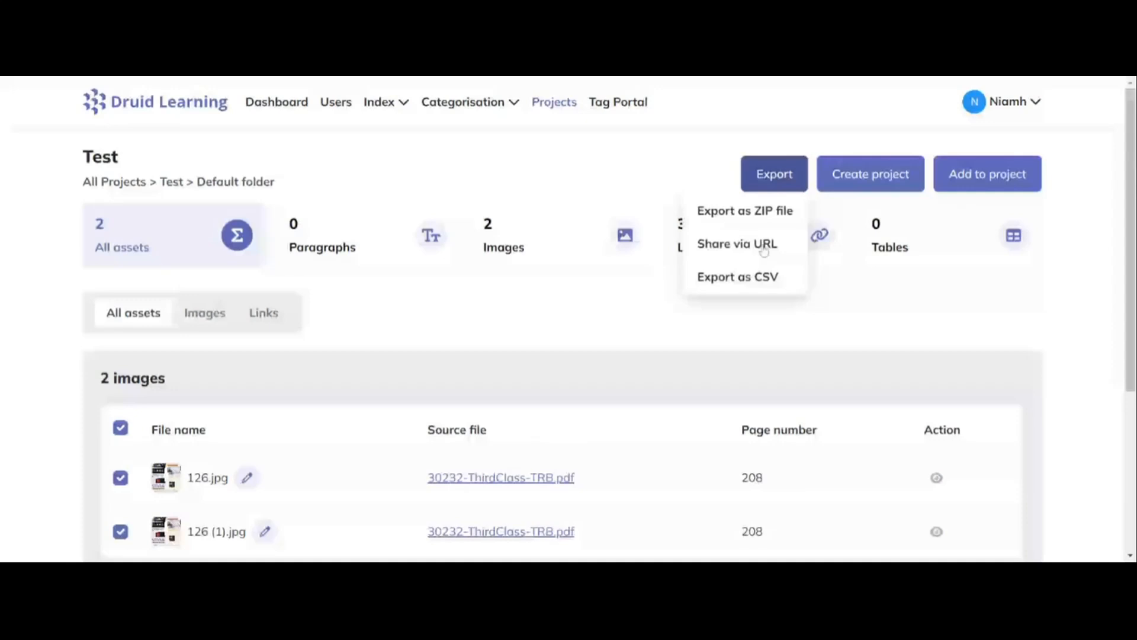
pyautogui.click(764, 247)
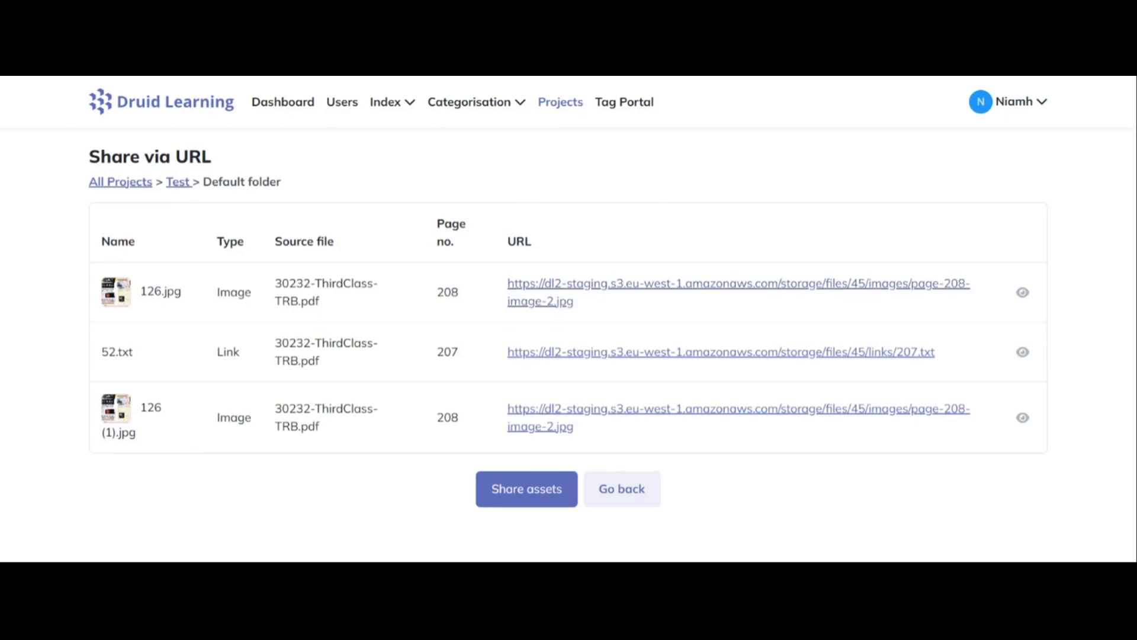
pyautogui.click(527, 492)
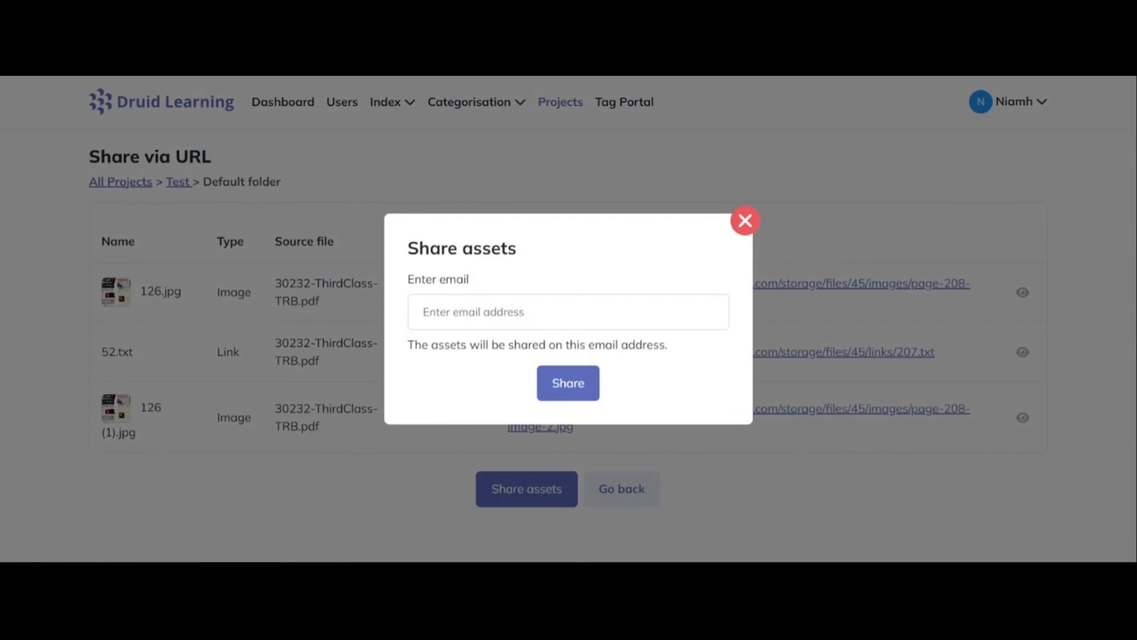
pyautogui.click(745, 222)
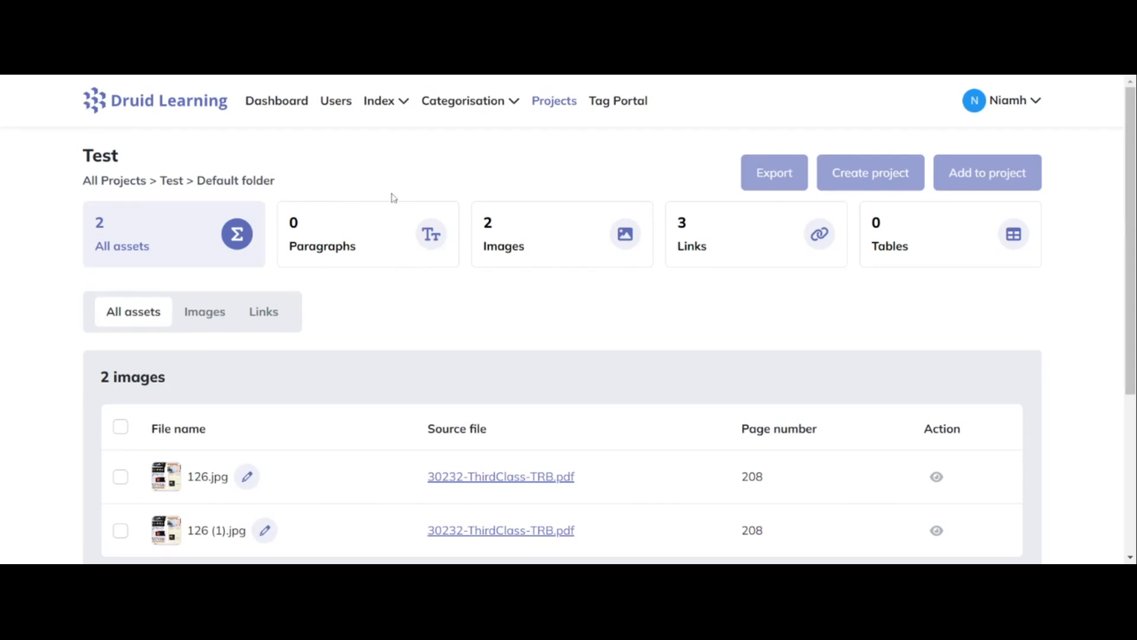
# - Open the categorisation rules and add a new topic named Seasons
pyautogui.click(490, 115)
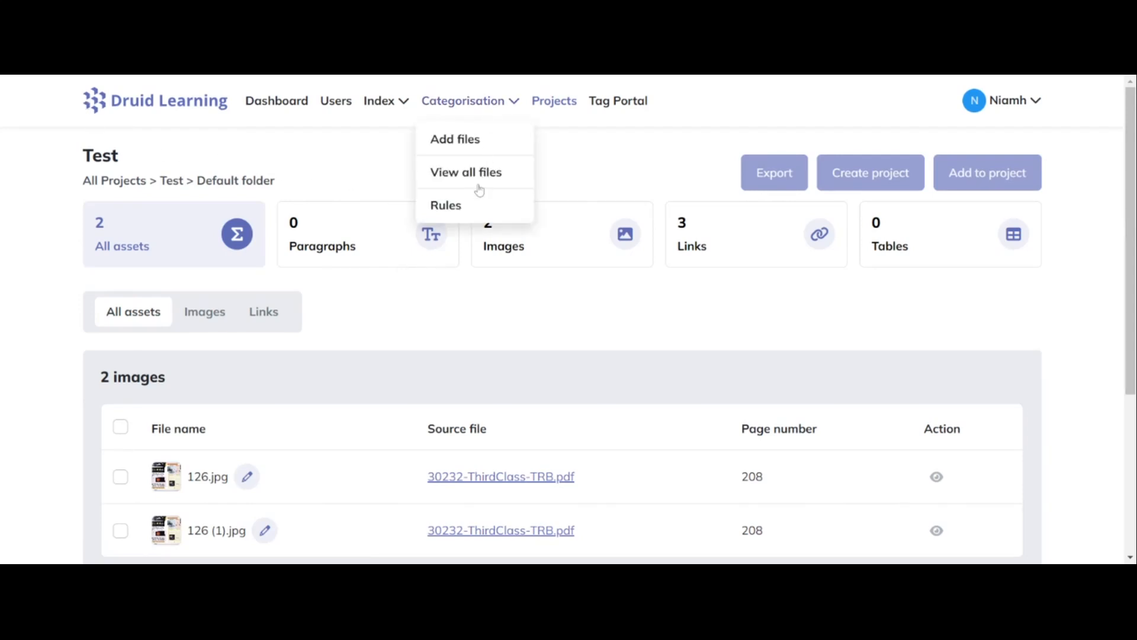
pyautogui.click(461, 204)
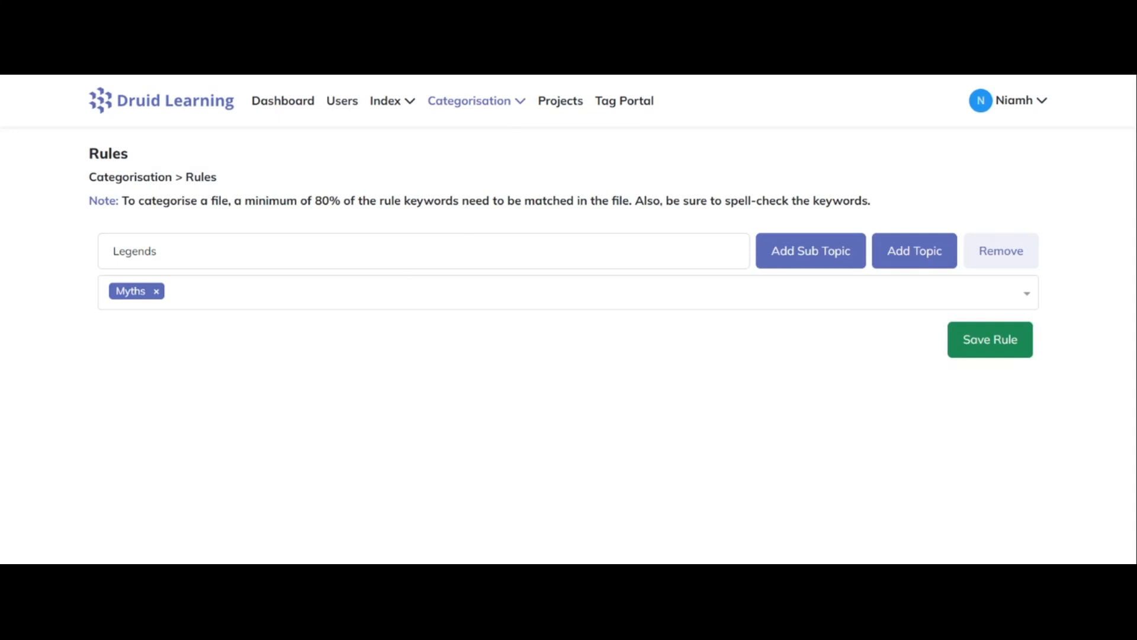
pyautogui.click(937, 255)
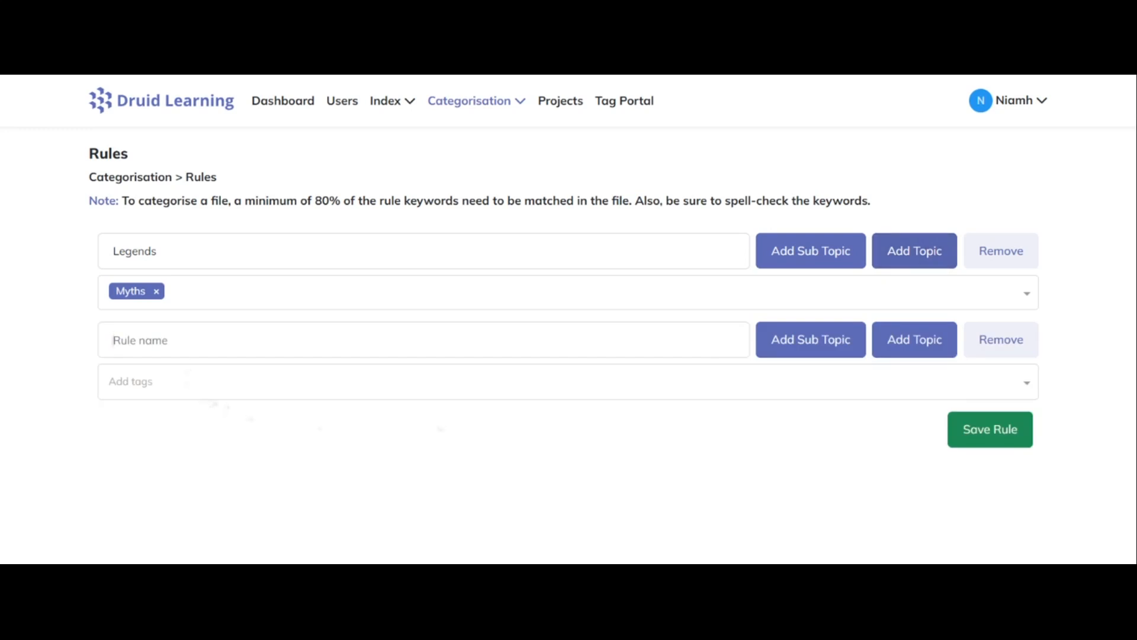
pyautogui.write('Seasons')
# - Add the tags Winter and Autumn to the Seasons rule and save the rules
pyautogui.click(131, 382)
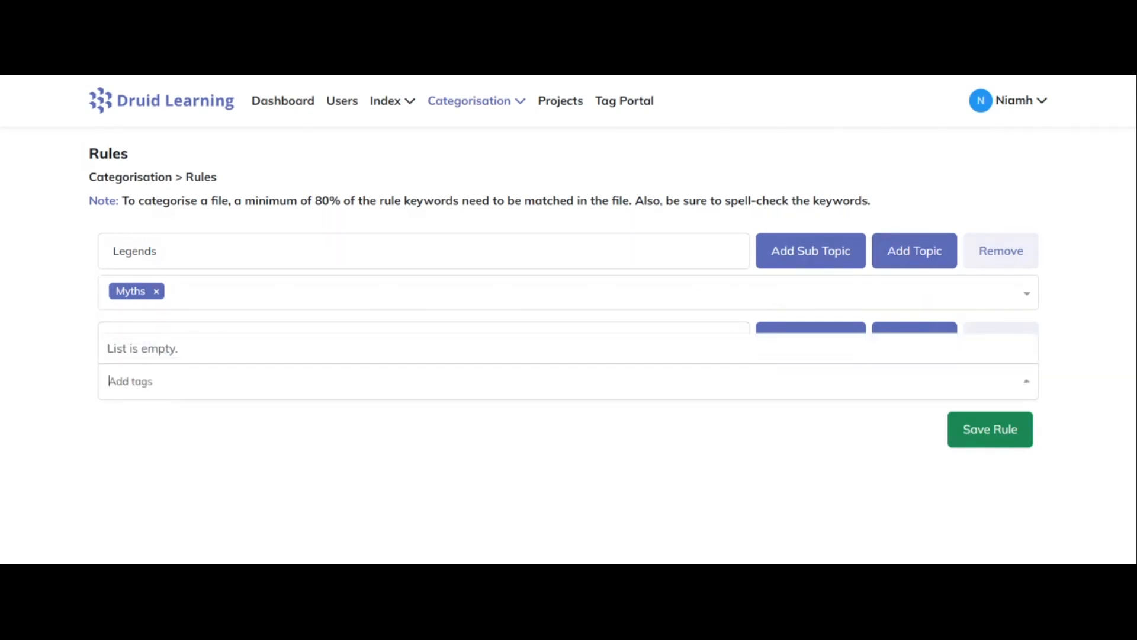
pyautogui.write('Winter')
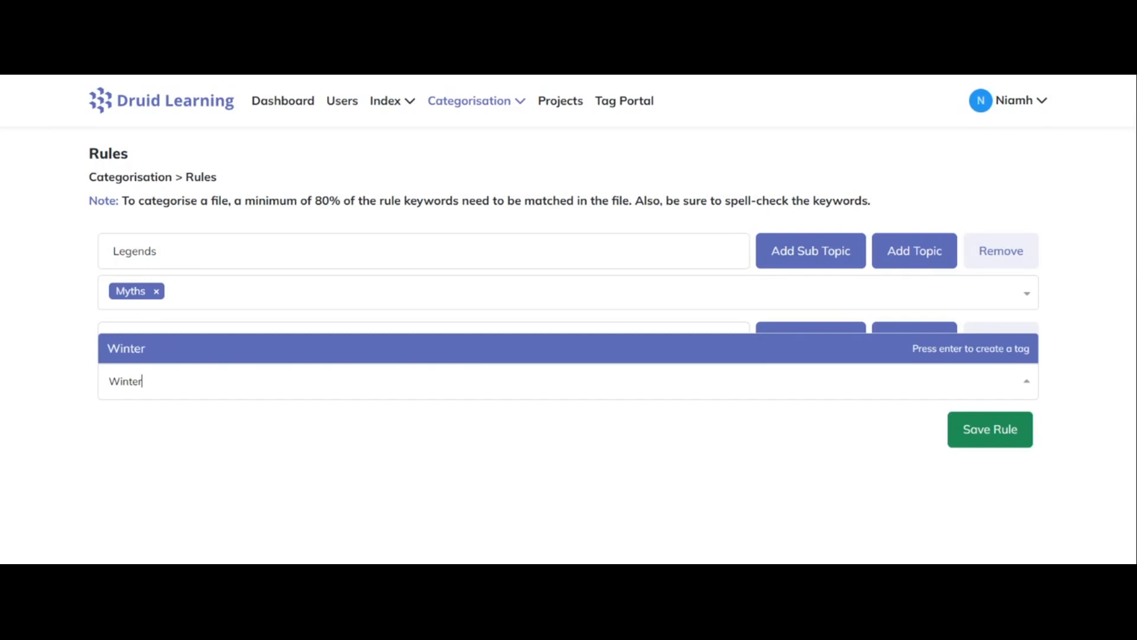
pyautogui.press('Return')
pyautogui.click(195, 389)
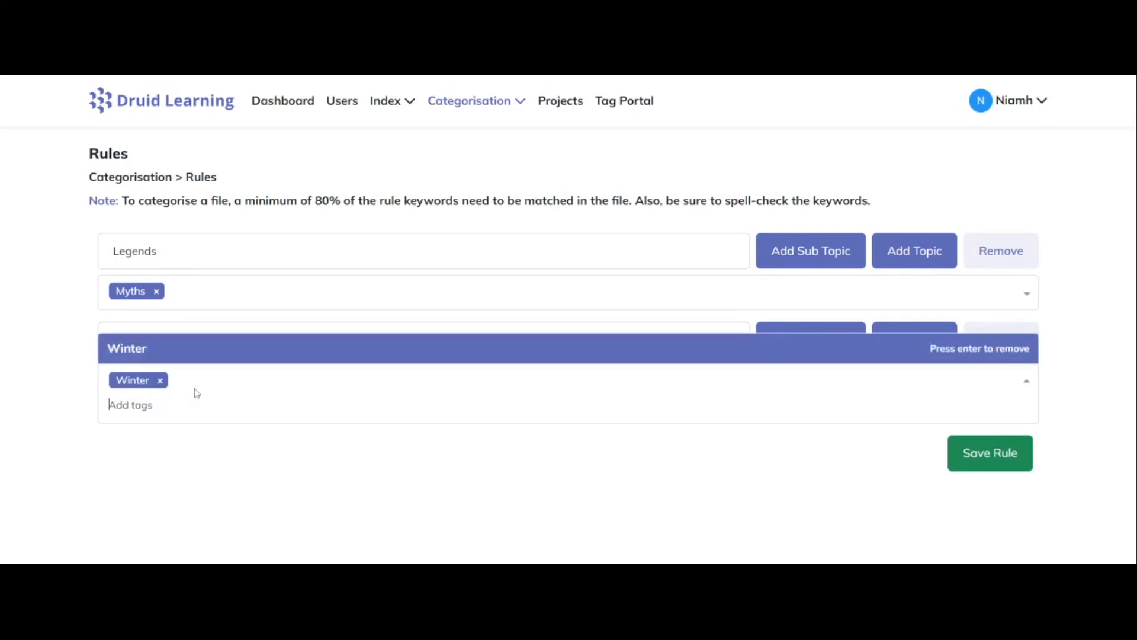
pyautogui.write('Autumn')
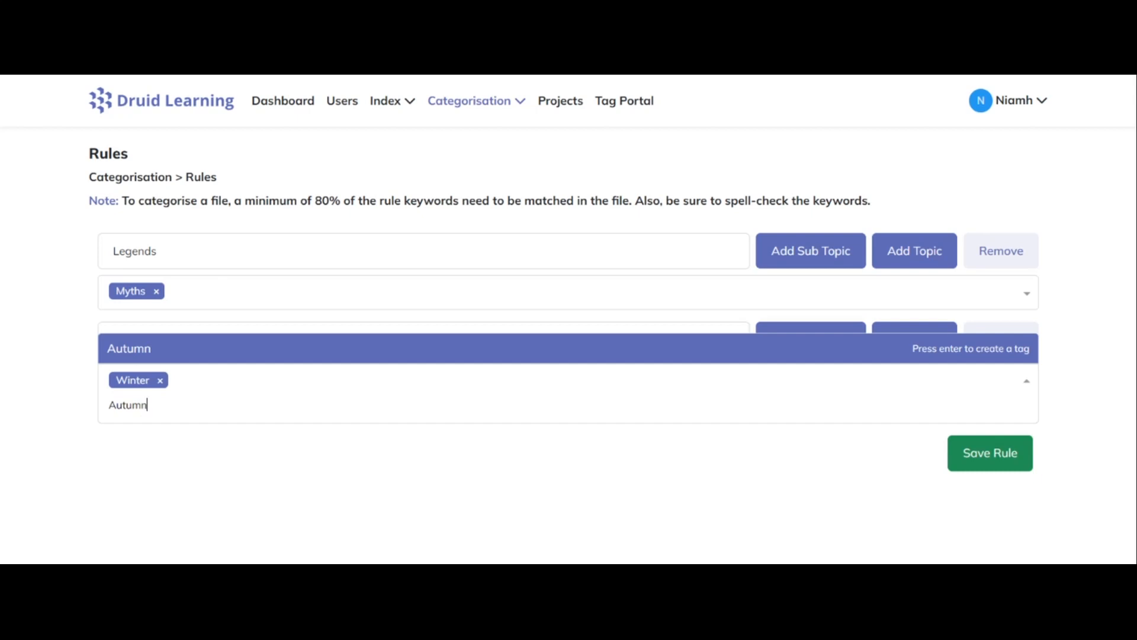
pyautogui.press('Return')
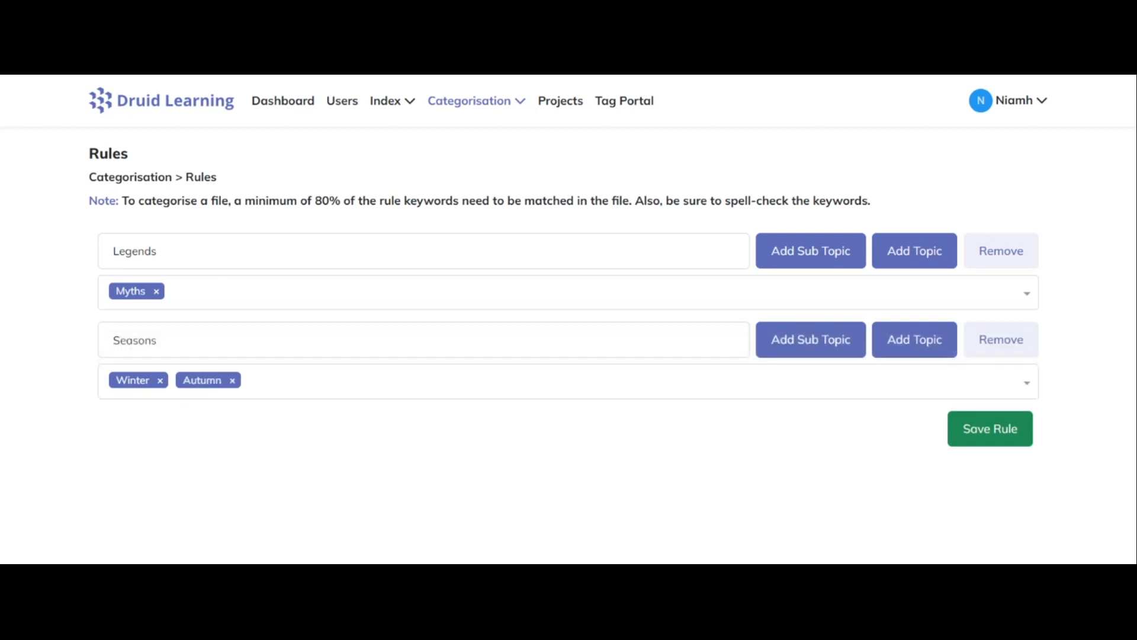
pyautogui.click(980, 435)
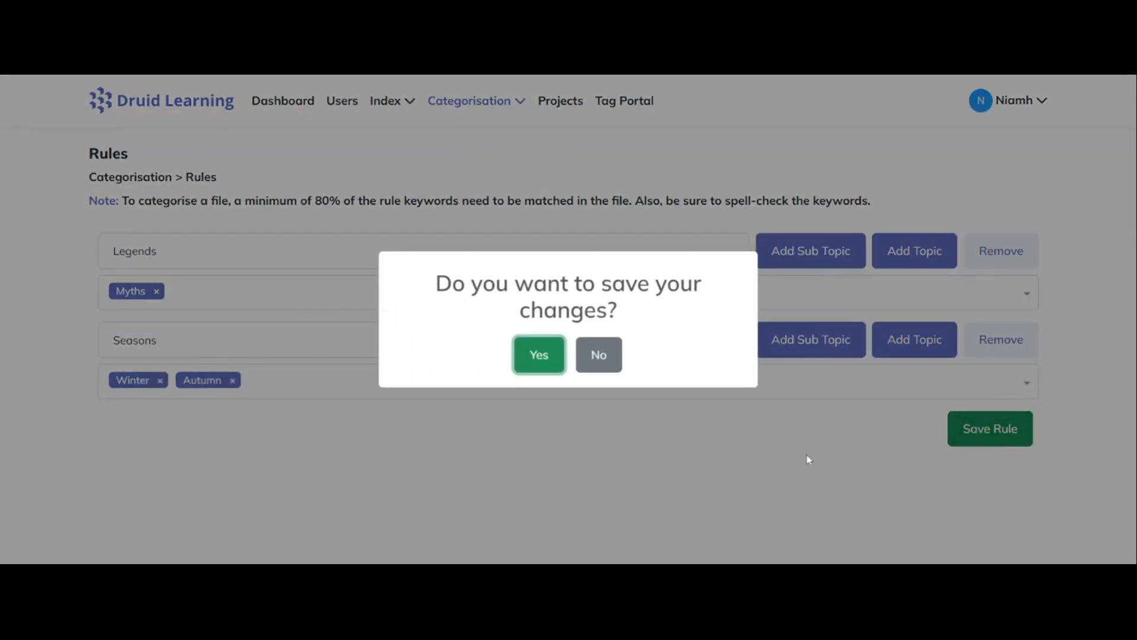
pyautogui.click(561, 372)
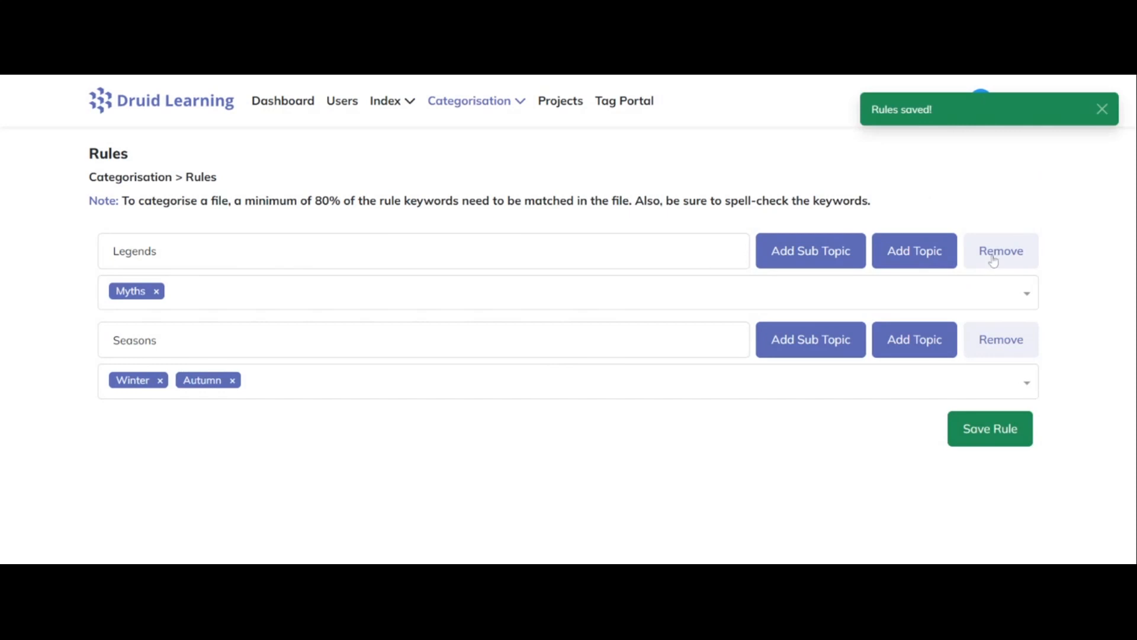
# - Remove the Legends rule and save the remaining rules
pyautogui.click(994, 258)
pyautogui.click(521, 362)
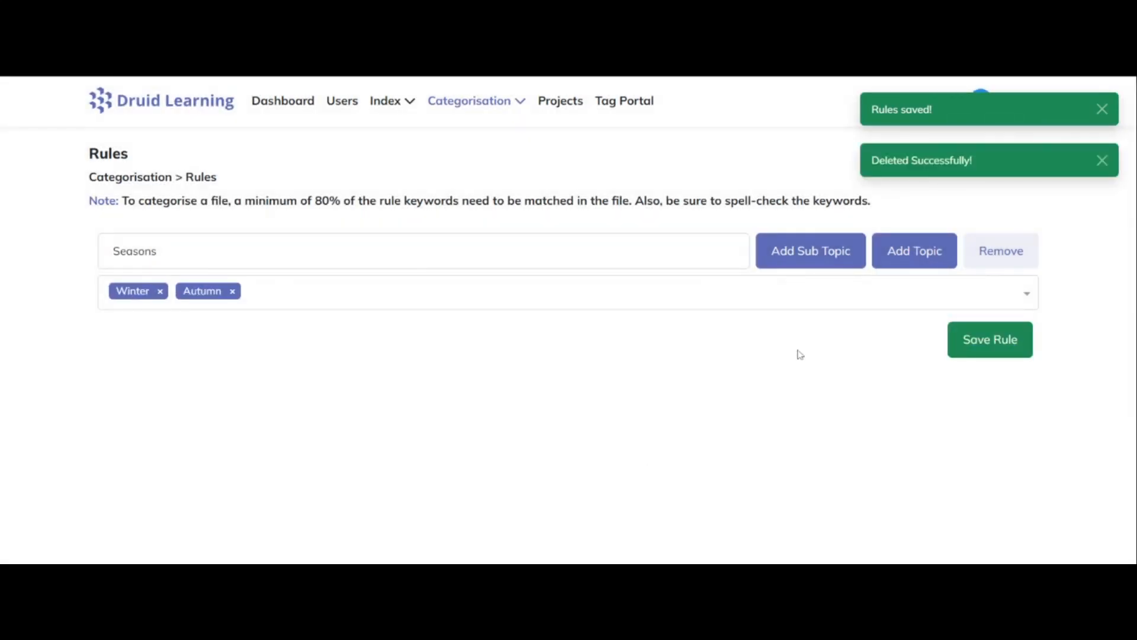
pyautogui.click(991, 333)
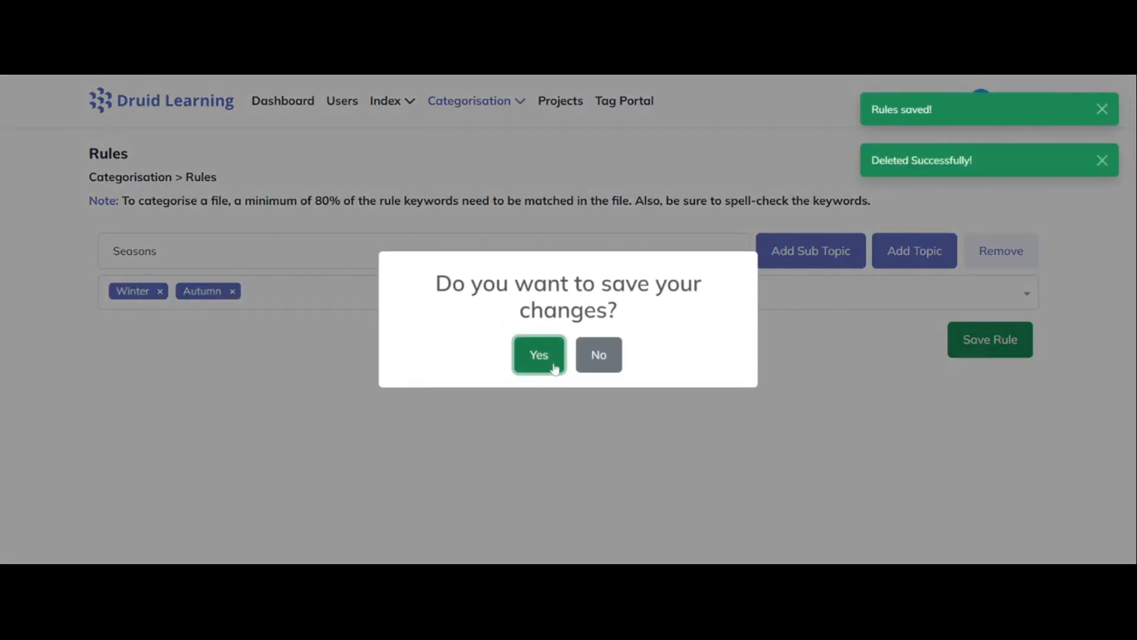
pyautogui.click(539, 353)
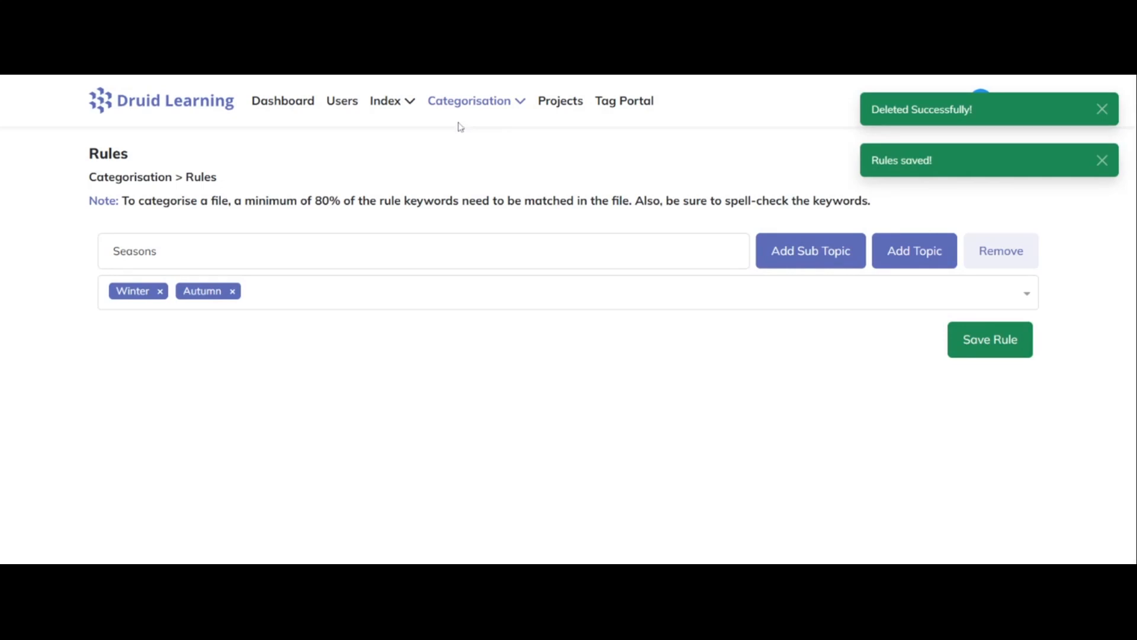
# - Open the list of indexed files and categorise 30300-SecondClass.pdf
pyautogui.click(392, 110)
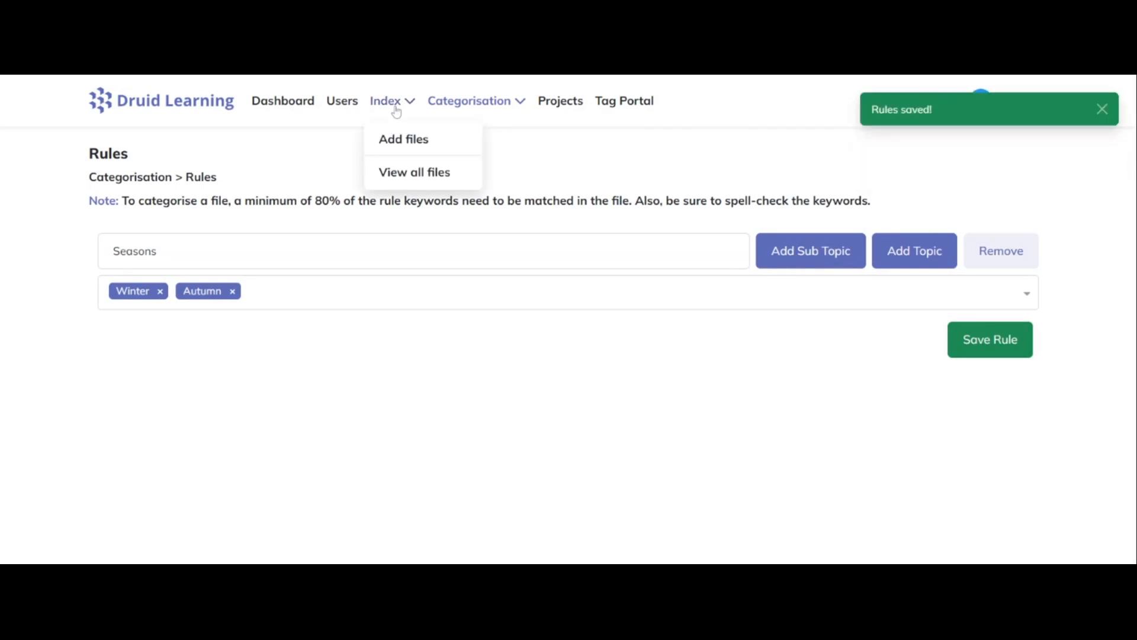
pyautogui.click(413, 185)
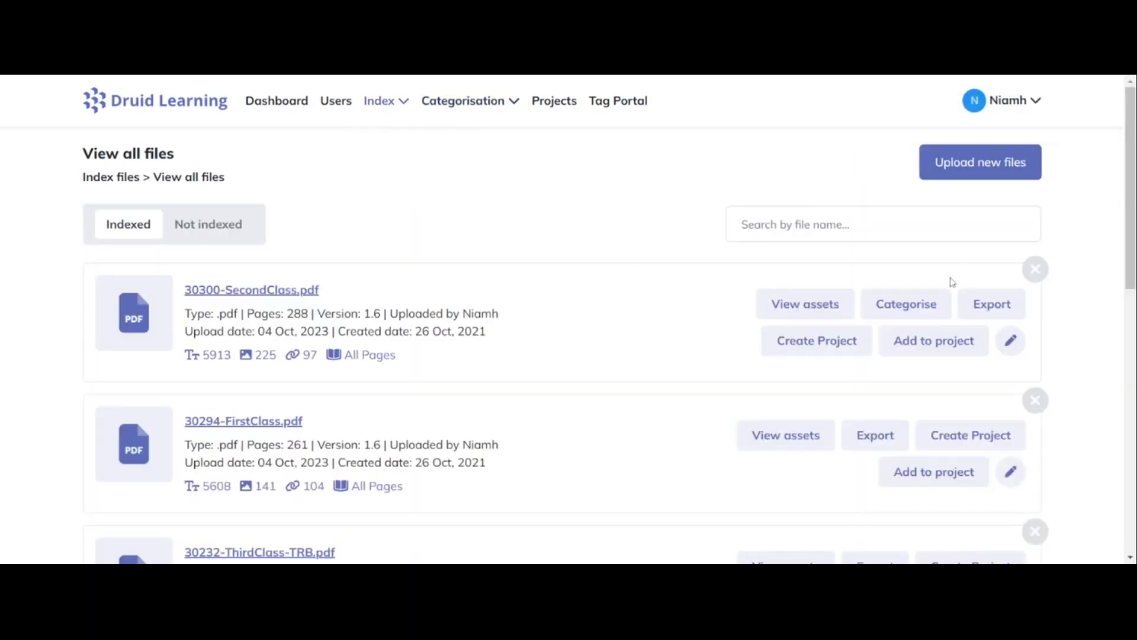
pyautogui.click(927, 309)
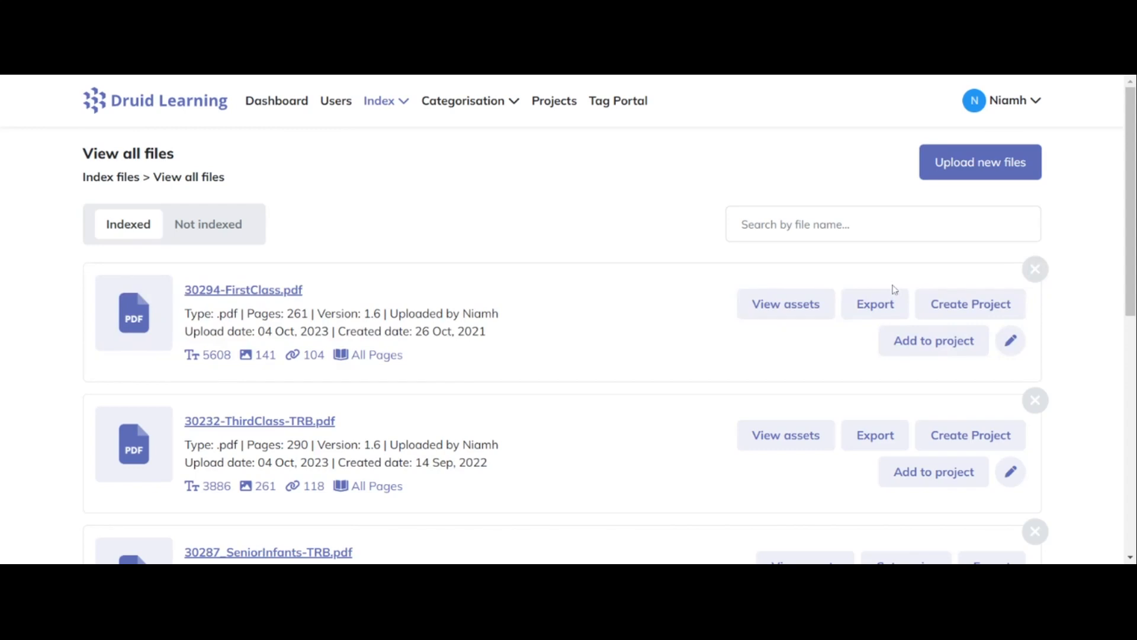
# - Open the categorised assets of 30300-SecondClass.pdf, collapse the page 19 paragraph and look over the Seasons results
pyautogui.click(808, 314)
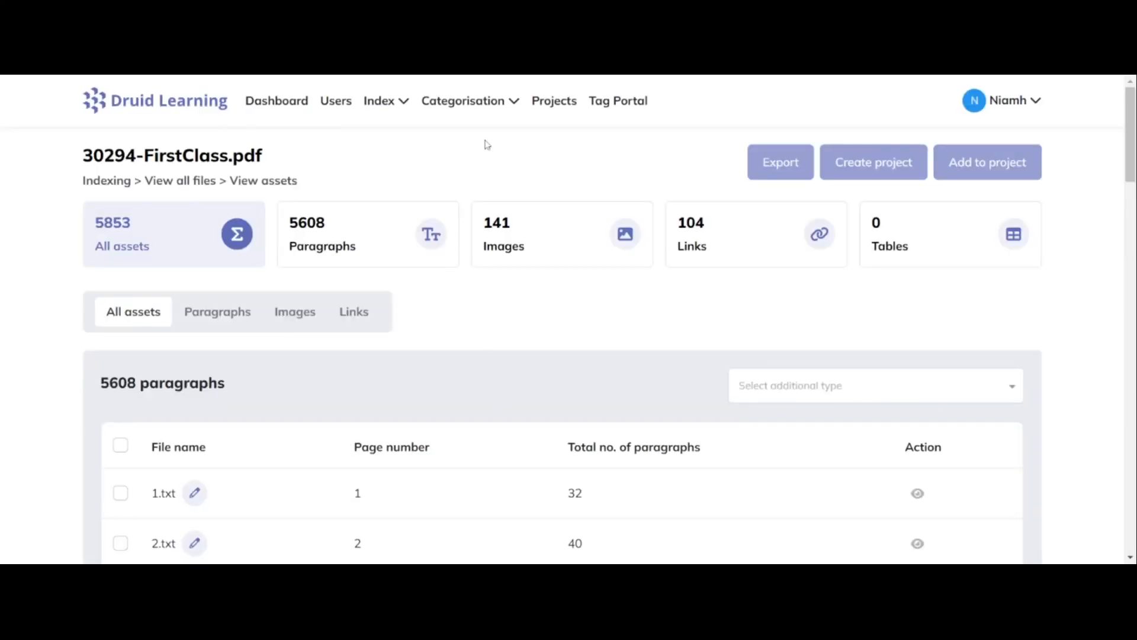
pyautogui.click(507, 101)
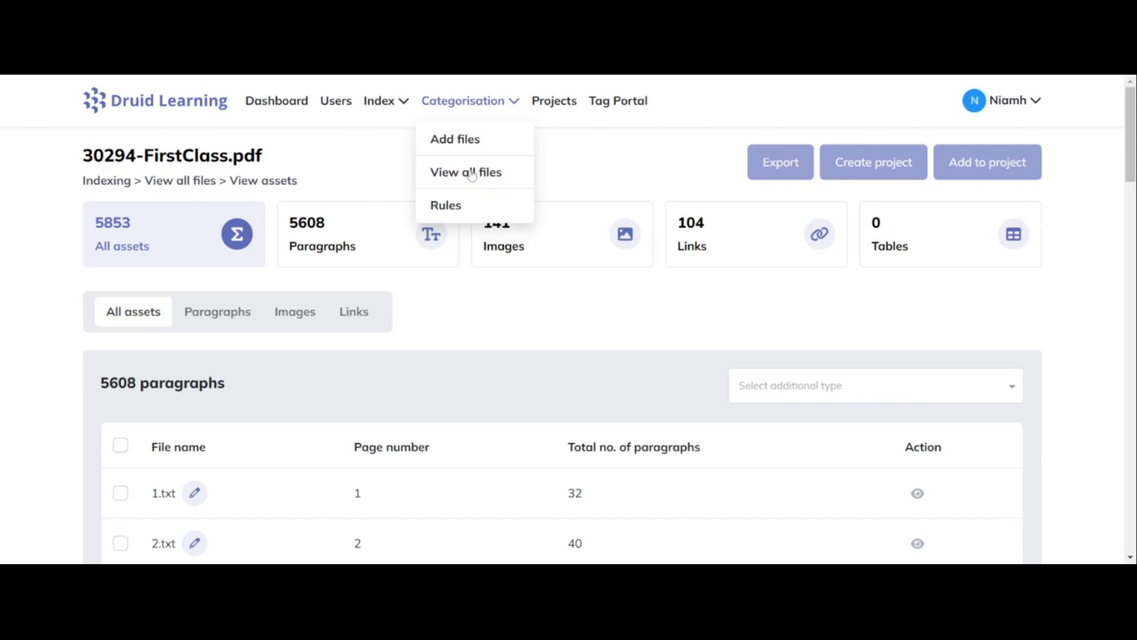
pyautogui.click(472, 175)
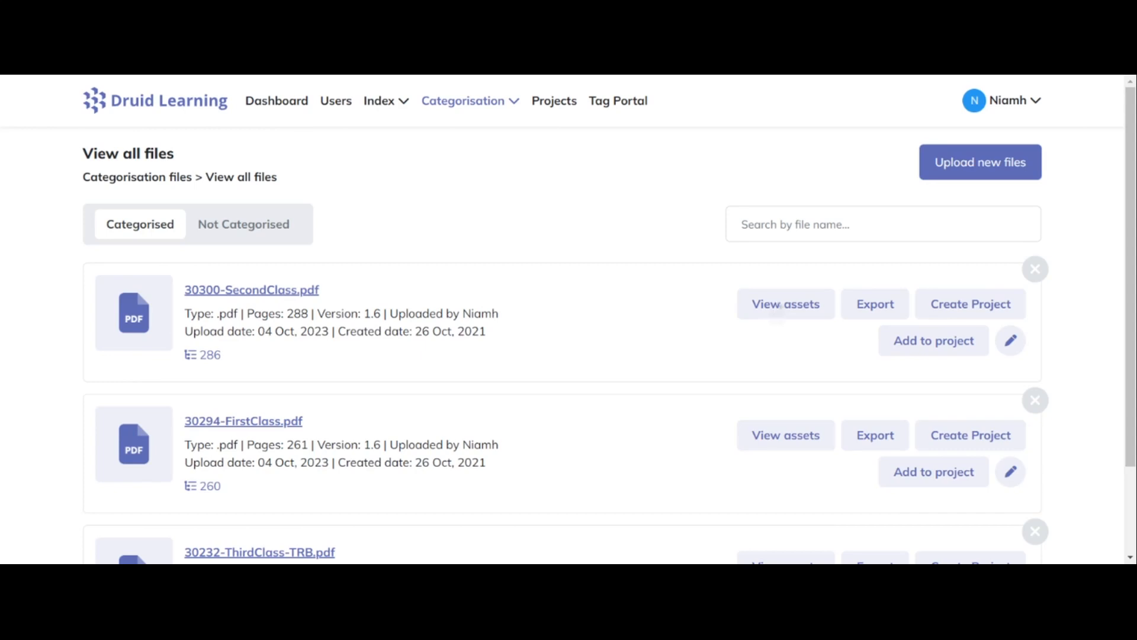
pyautogui.click(778, 307)
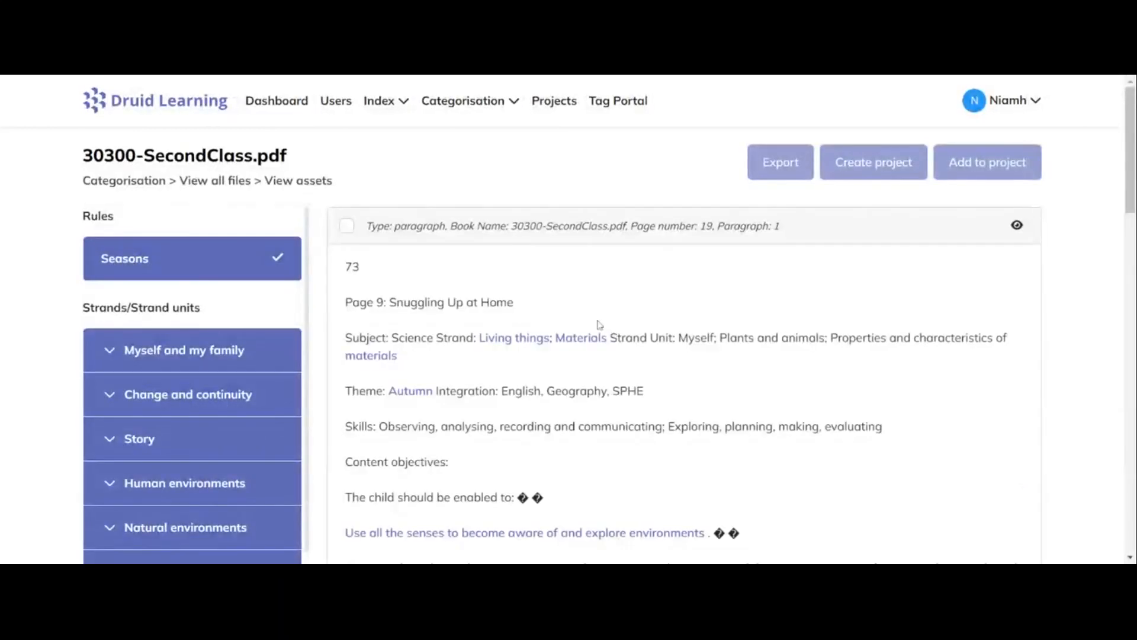
pyautogui.click(794, 231)
pyautogui.scroll(-5, 789, 249)
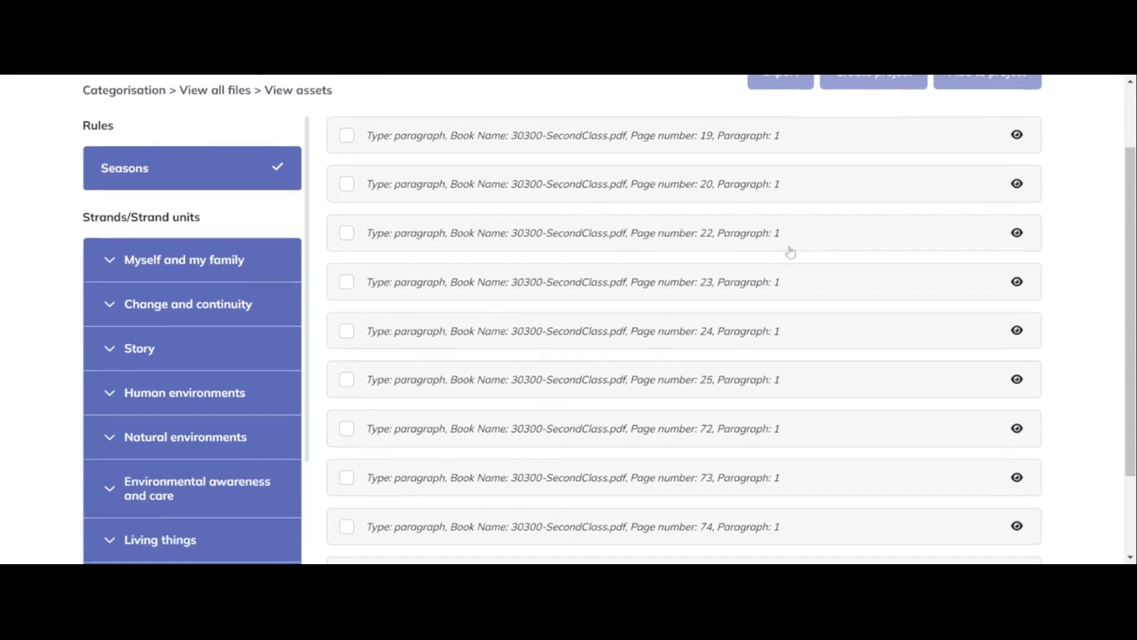
# - Expand the page 126 paragraph of 30300-SecondClass.pdf in the Seasons results and read its text for the highlighted season tags
pyautogui.scroll(-1, 786, 288)
pyautogui.scroll(-2, 794, 294)
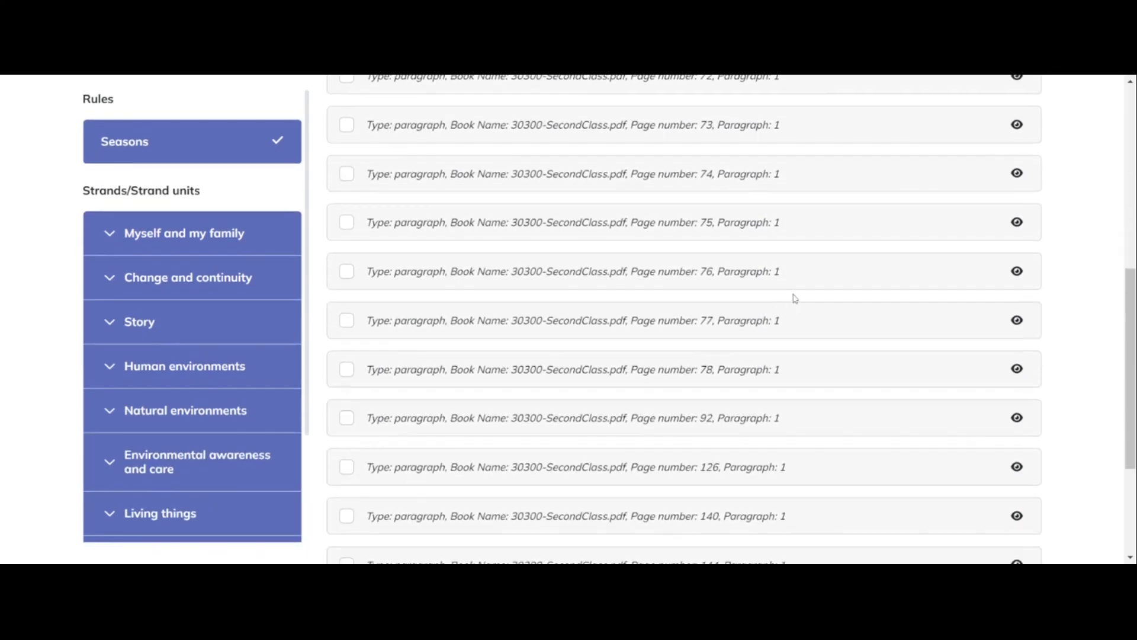
pyautogui.scroll(-1, 797, 289)
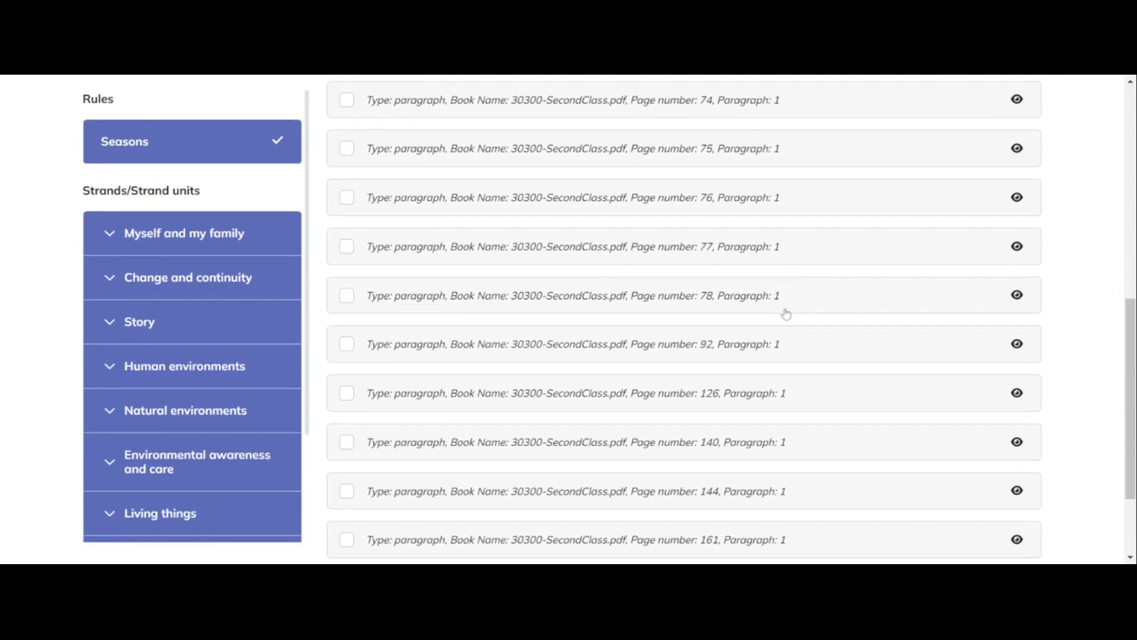
pyautogui.scroll(-2, 786, 309)
pyautogui.click(776, 321)
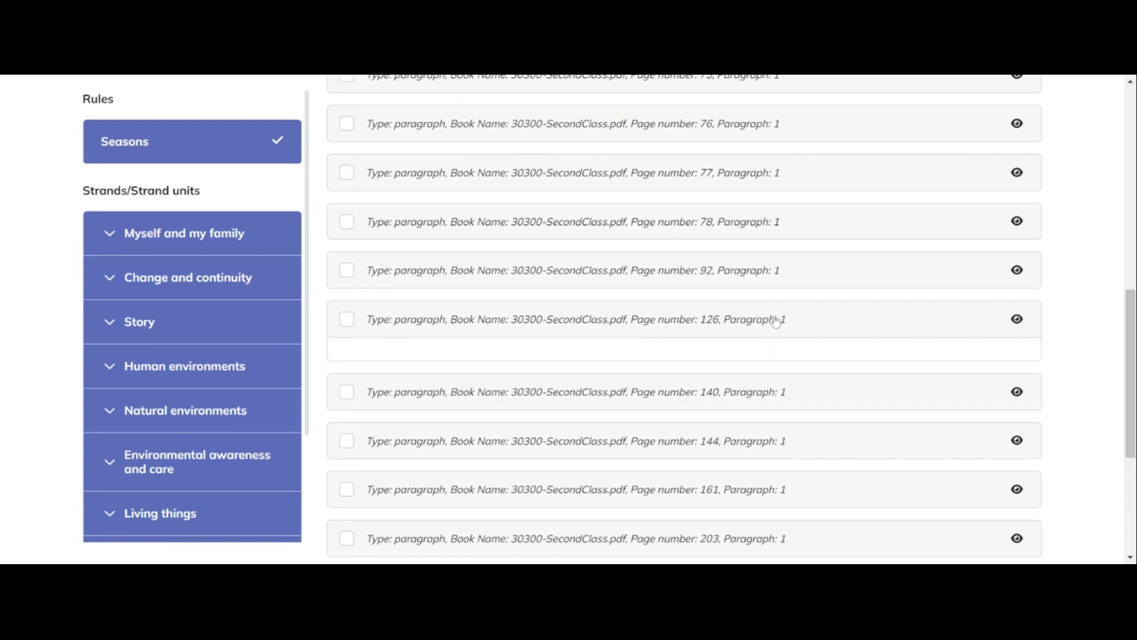
pyautogui.scroll(-4, 775, 314)
pyautogui.scroll(-8, 775, 312)
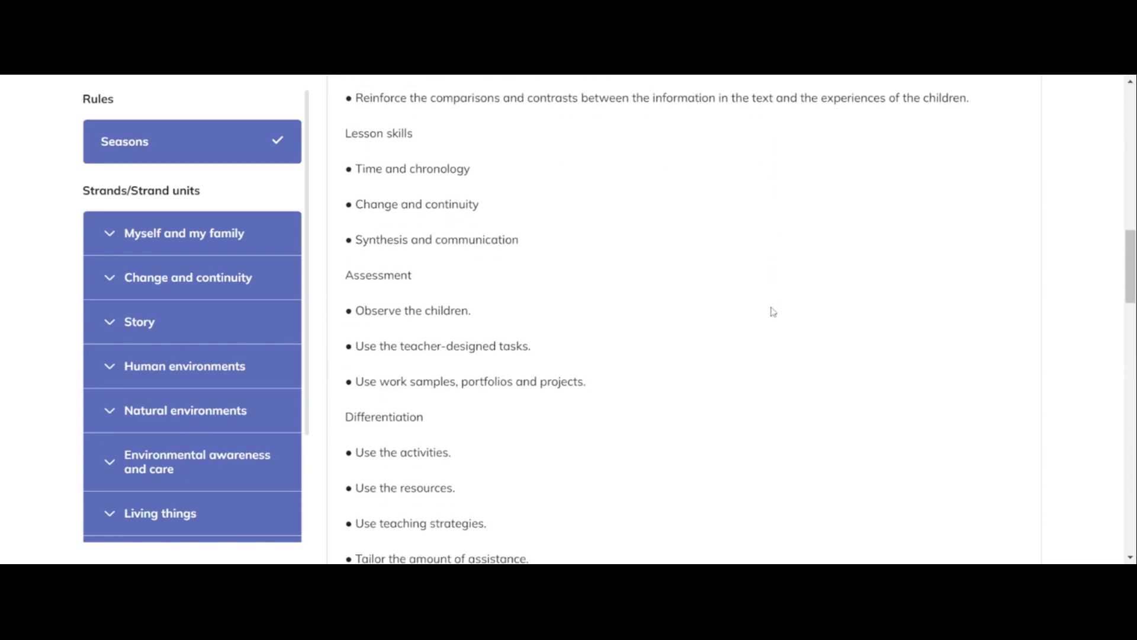
pyautogui.scroll(-10, 773, 312)
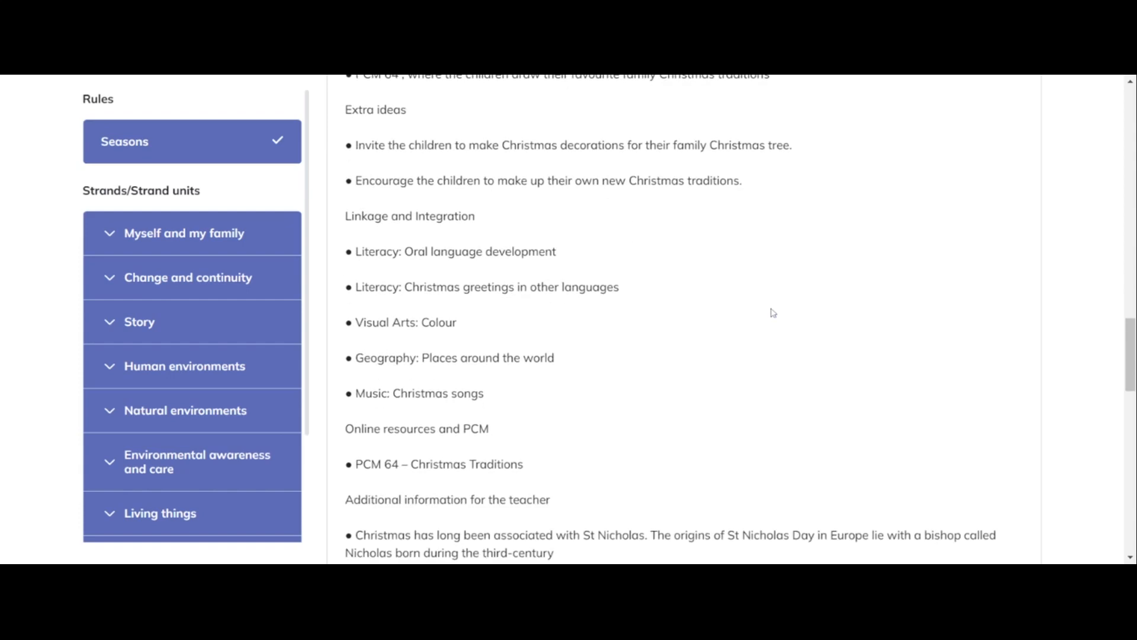
pyautogui.scroll(-10, 772, 313)
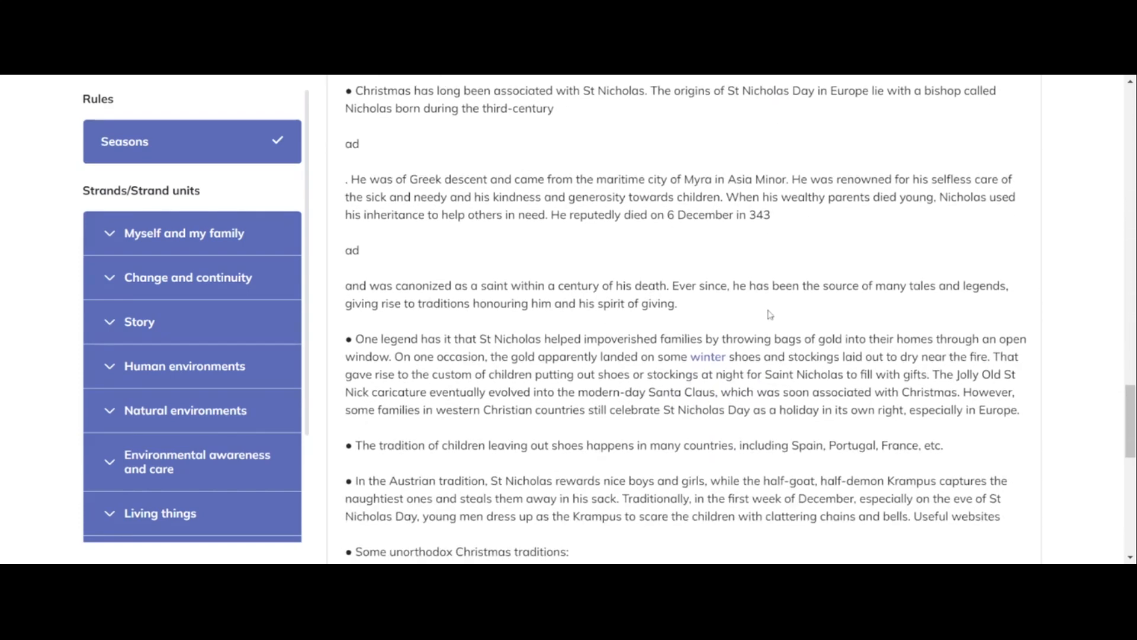
pyautogui.scroll(4, 772, 313)
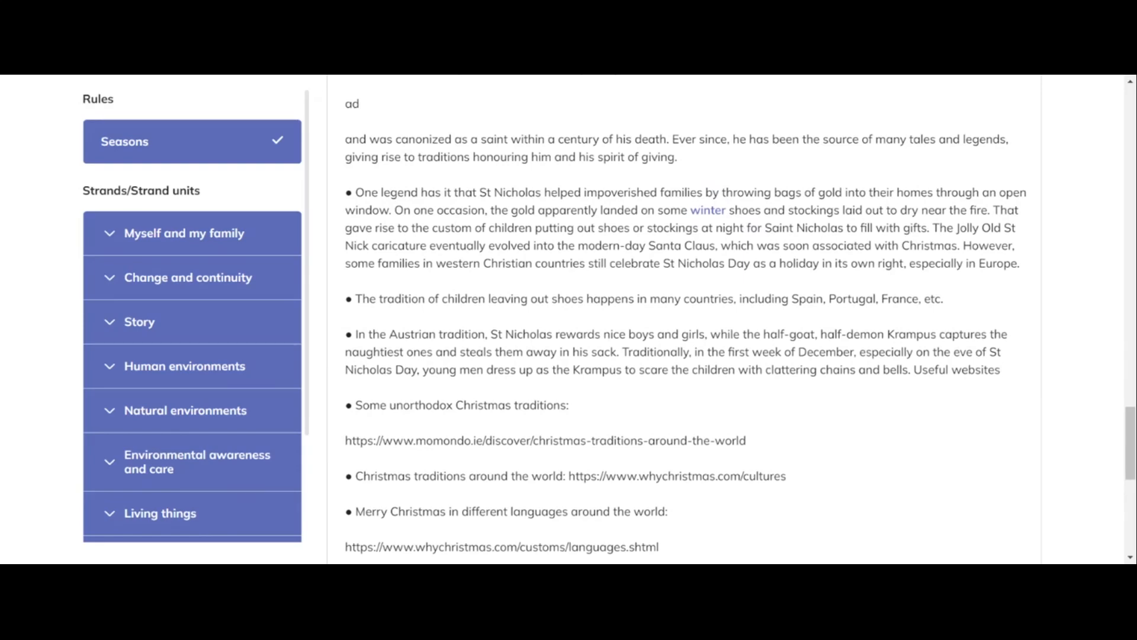
pyautogui.scroll(12, 721, 222)
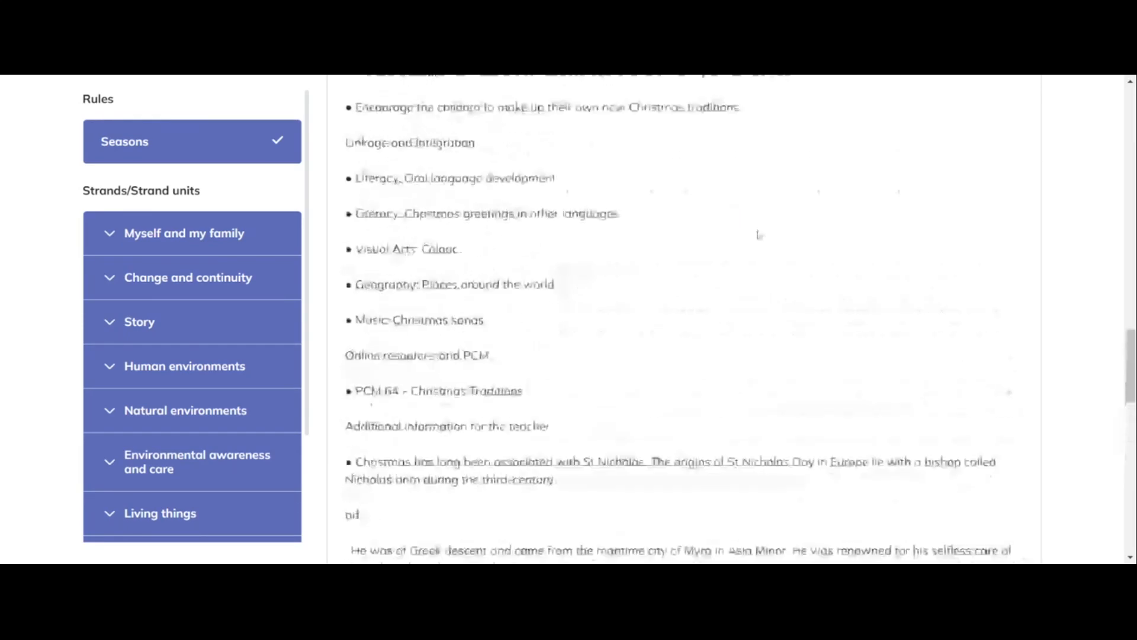
pyautogui.scroll(12, 756, 229)
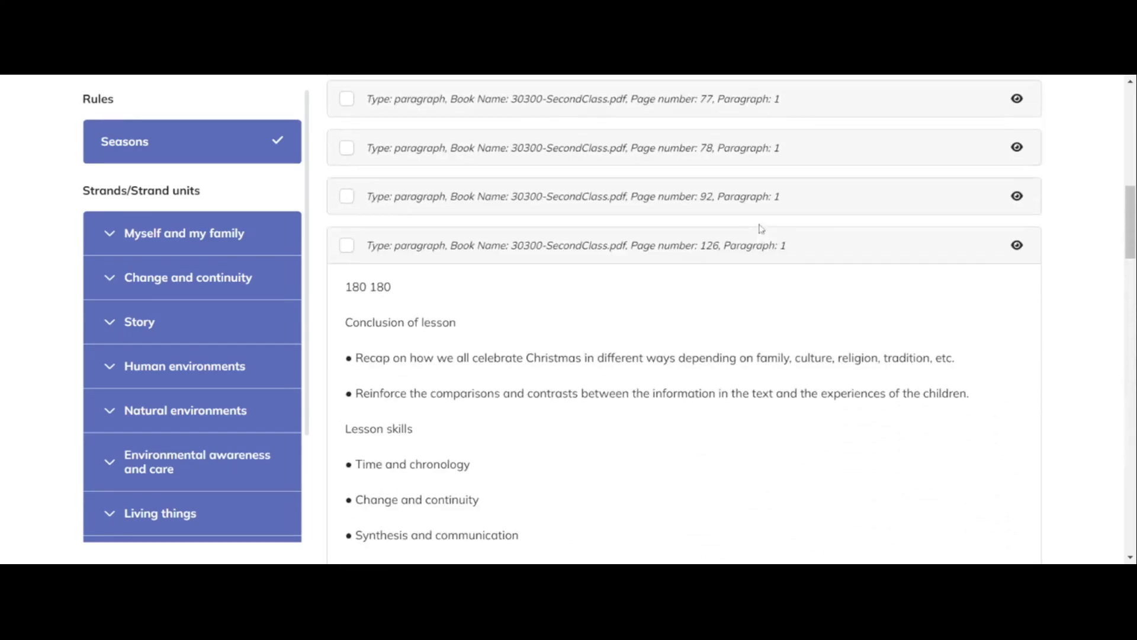
# - Select the page 126 paragraph, collapse its text and add it to the Default folder of the Test project
pyautogui.click(346, 245)
pyautogui.scroll(-1, 650, 249)
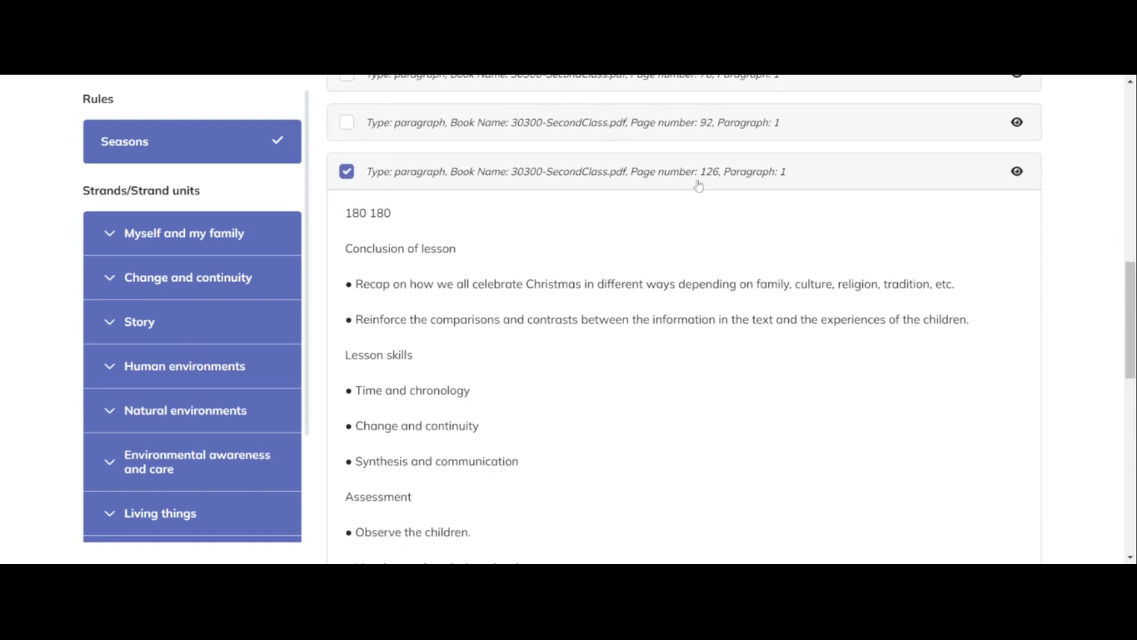
pyautogui.click(696, 181)
pyautogui.scroll(10, 879, 287)
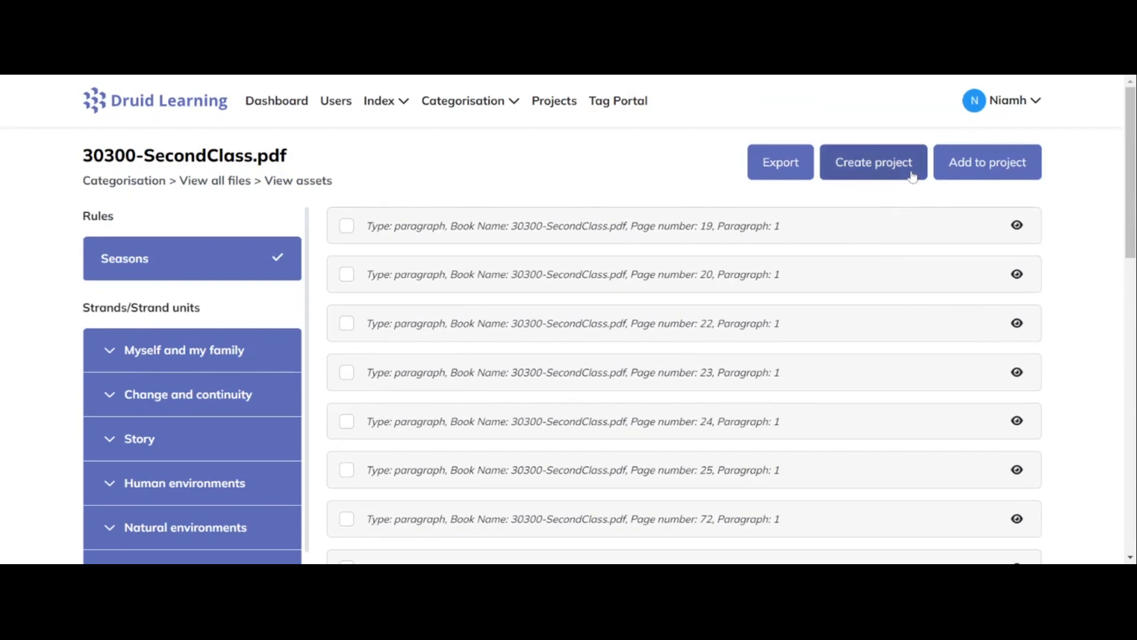
pyautogui.click(978, 170)
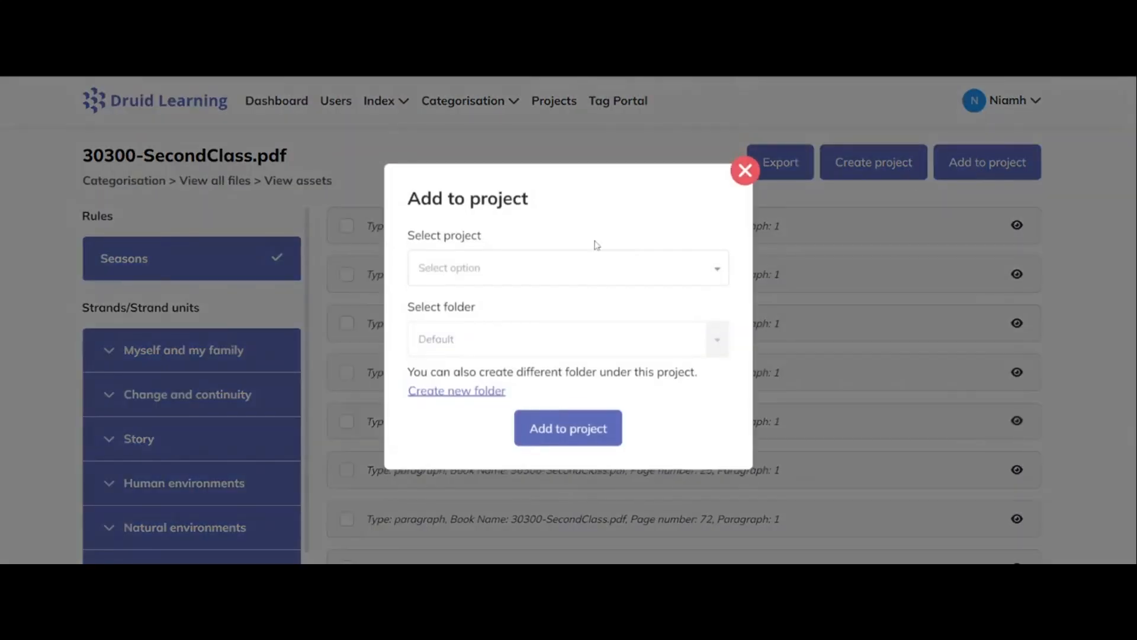
pyautogui.click(480, 278)
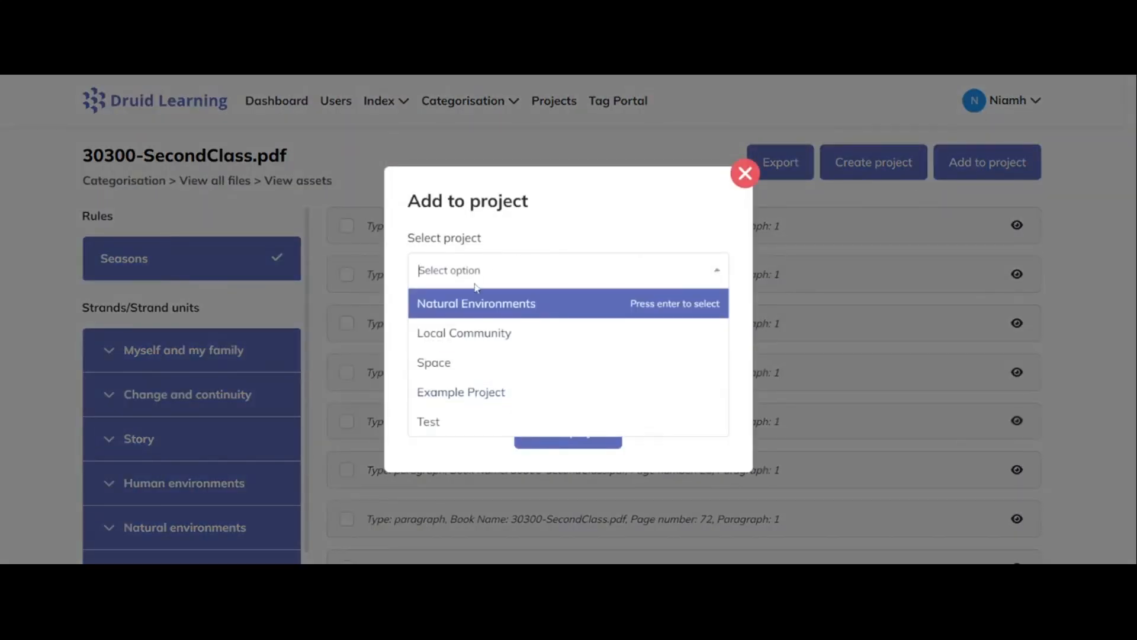
pyautogui.click(482, 424)
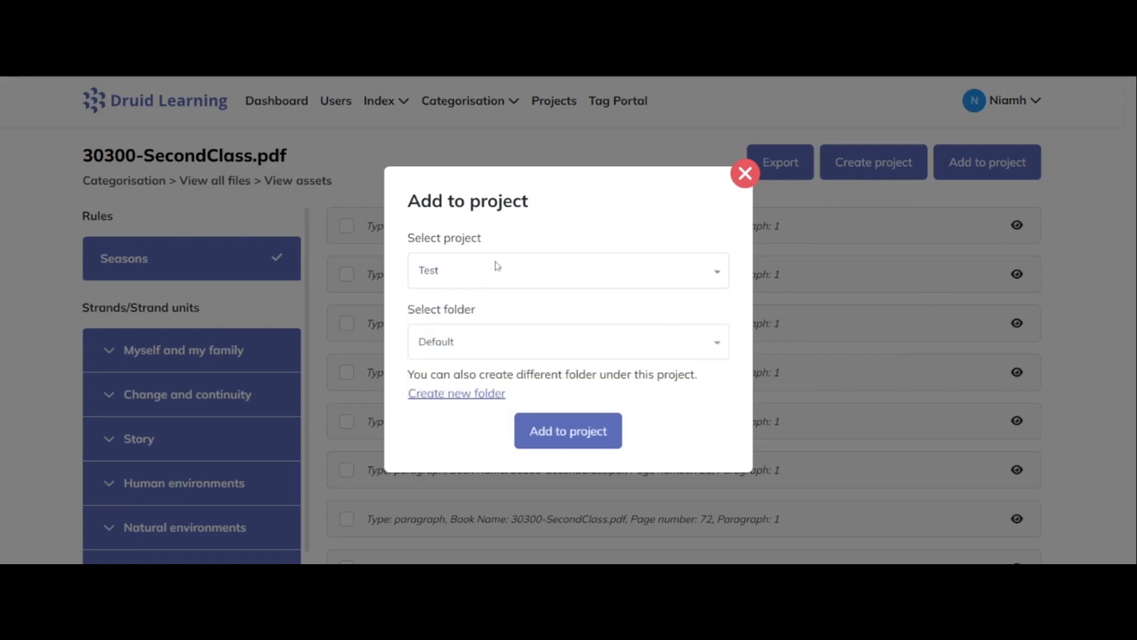
pyautogui.click(584, 435)
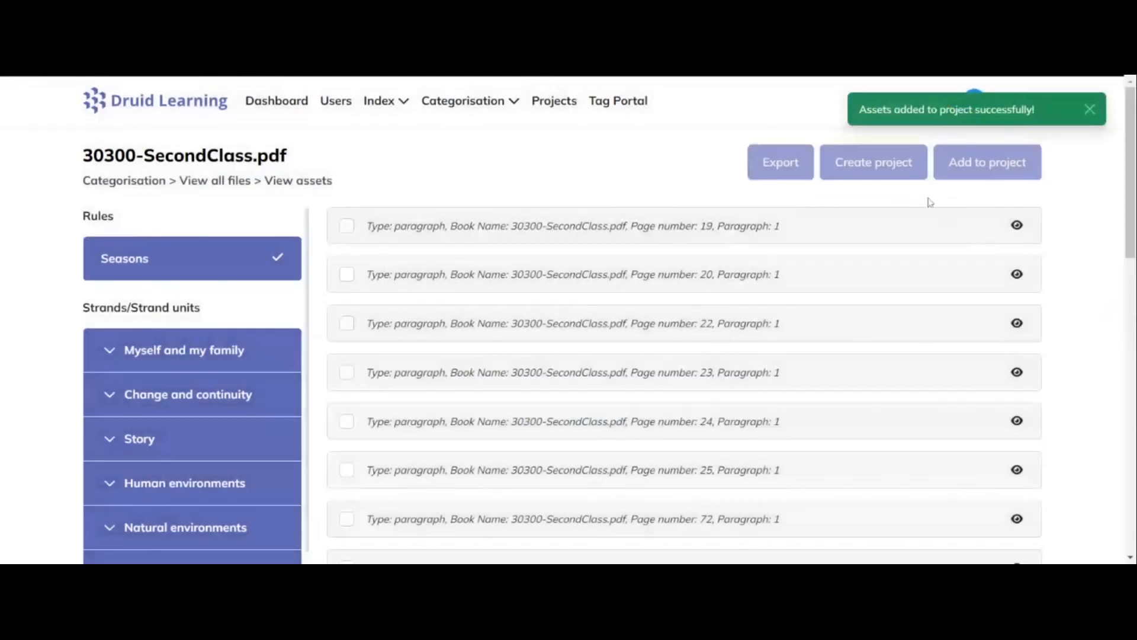
# - Open the default folder of the Test project and review its paragraph, image and link assets
pyautogui.click(563, 102)
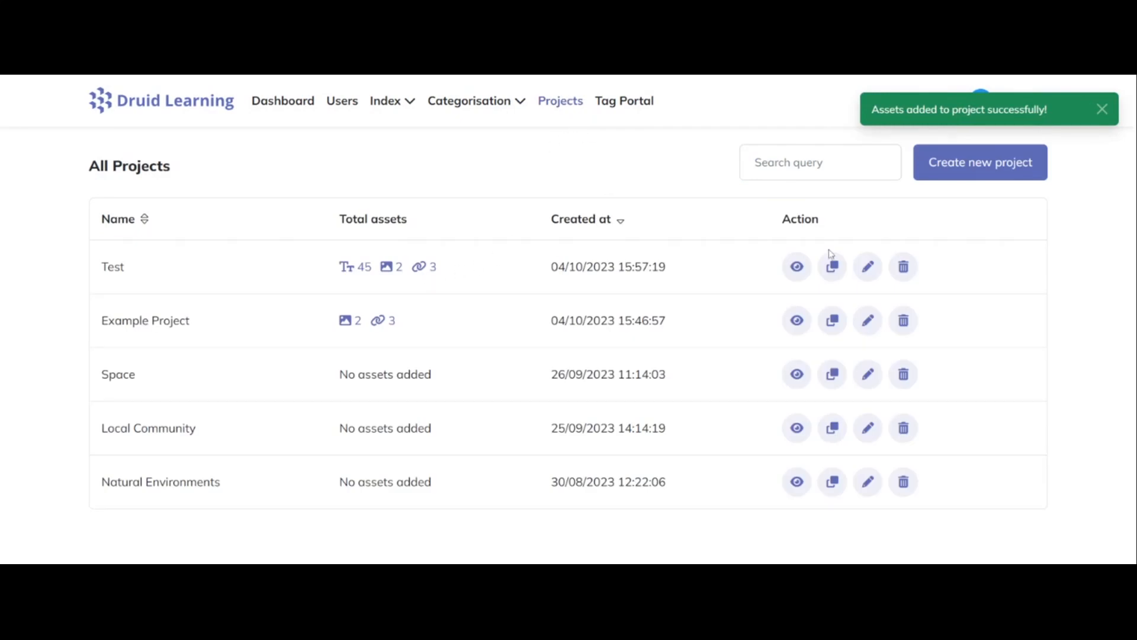
pyautogui.click(796, 268)
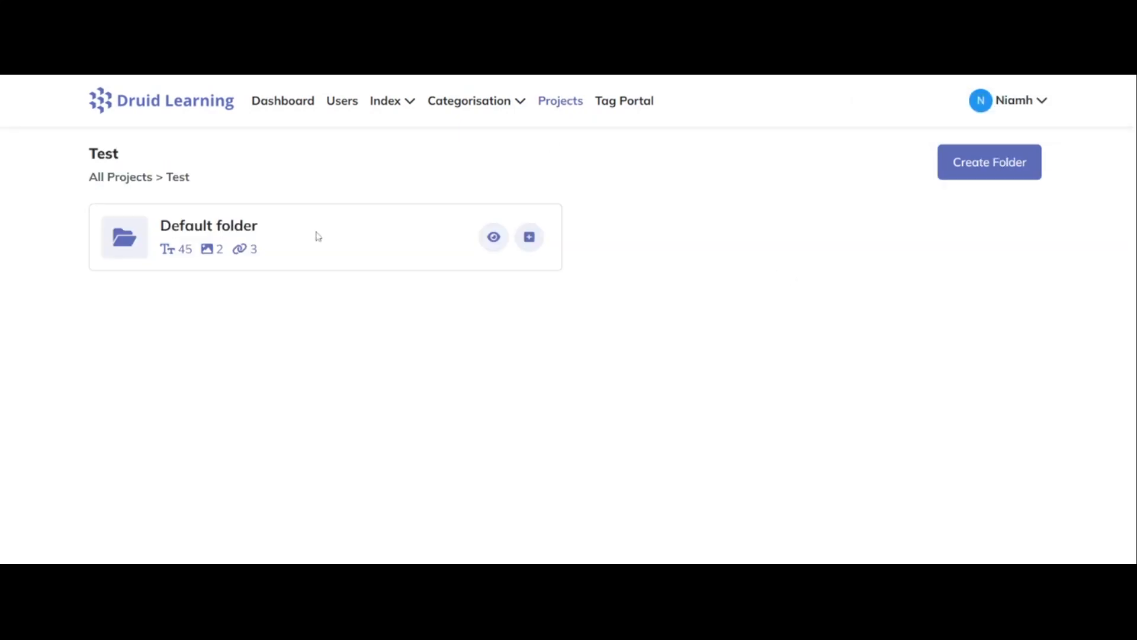
pyautogui.click(495, 238)
pyautogui.scroll(-5, 508, 245)
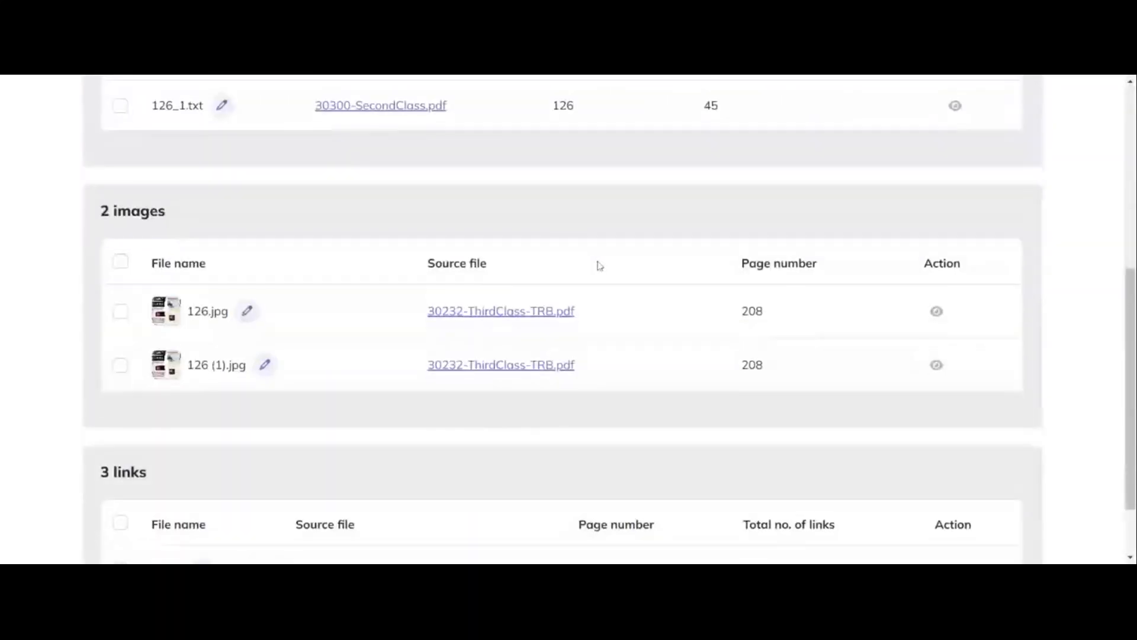
pyautogui.scroll(-2, 597, 262)
pyautogui.scroll(5, 604, 264)
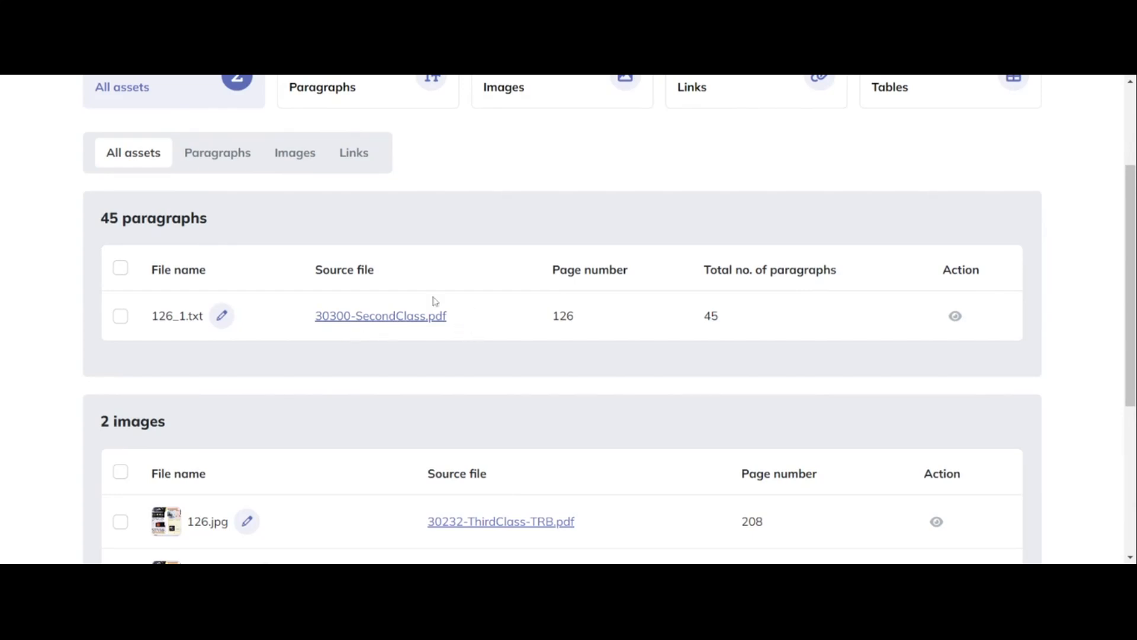
pyautogui.scroll(-5, 438, 331)
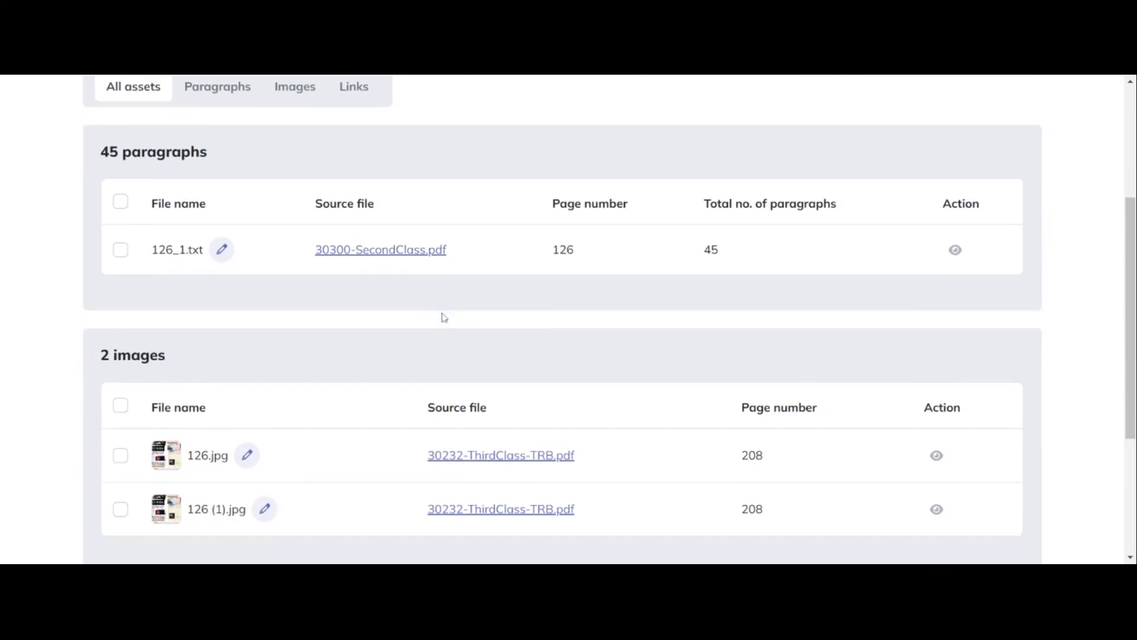
pyautogui.scroll(5, 436, 348)
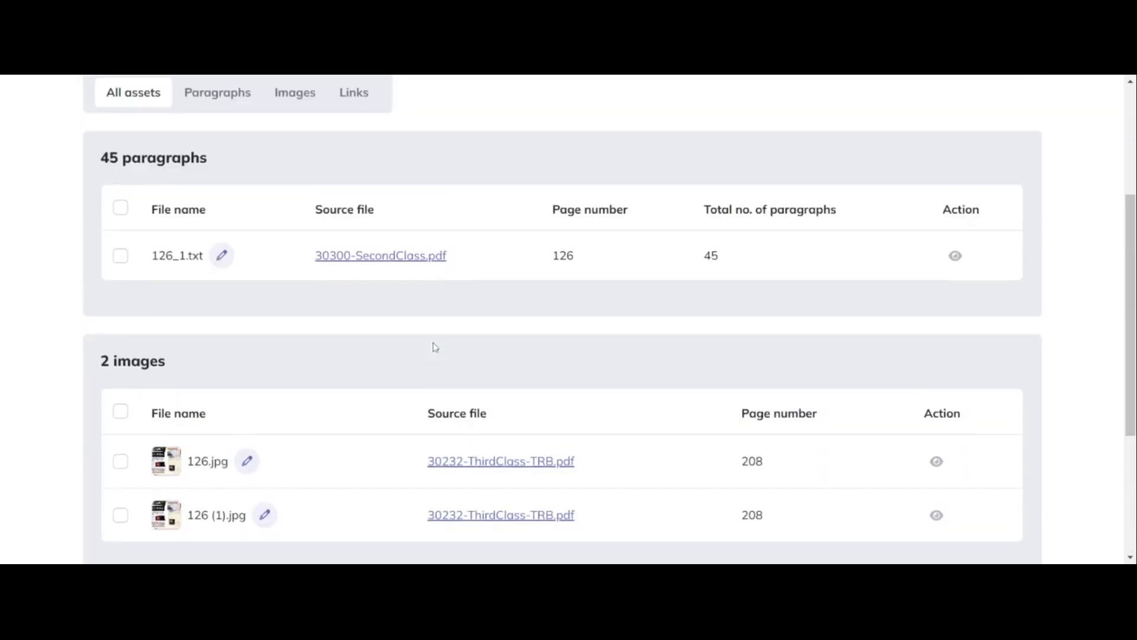